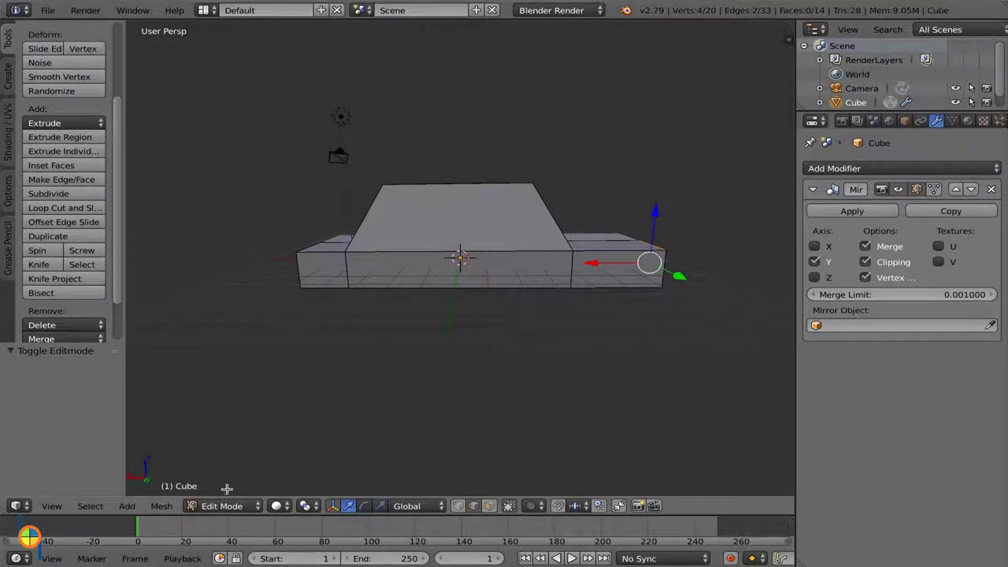
Step: Switch to Object Mode and place the 3D cursor just below the car body
click(226, 505)
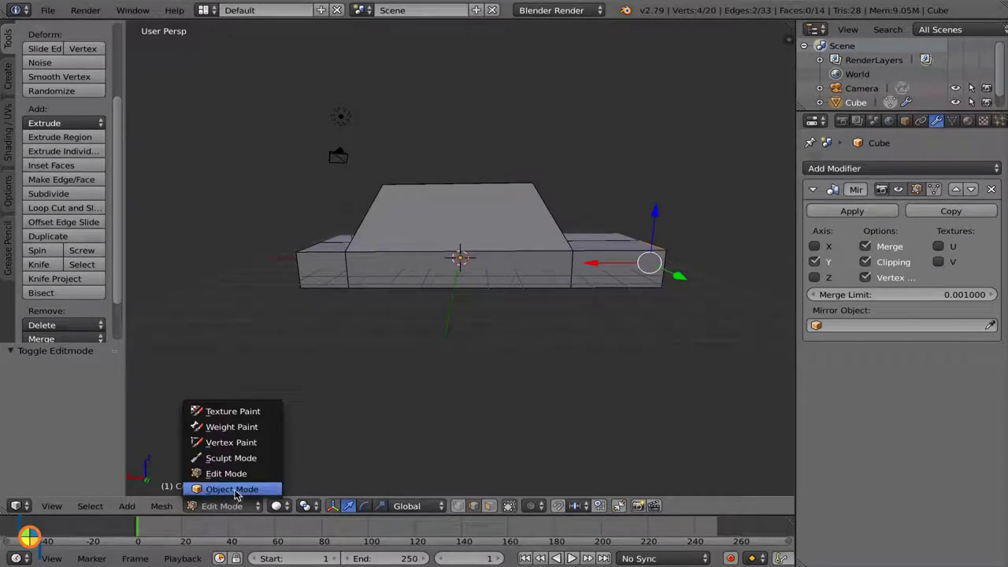
click(234, 489)
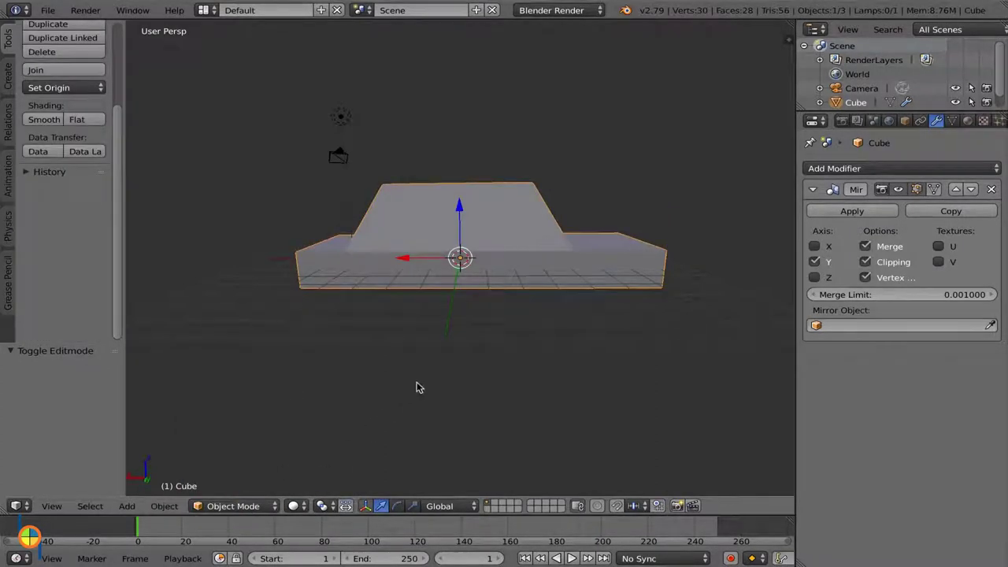
click(455, 319)
Step: Add a cylinder at the cursor and rotate it 90° about X
key(shift+a)
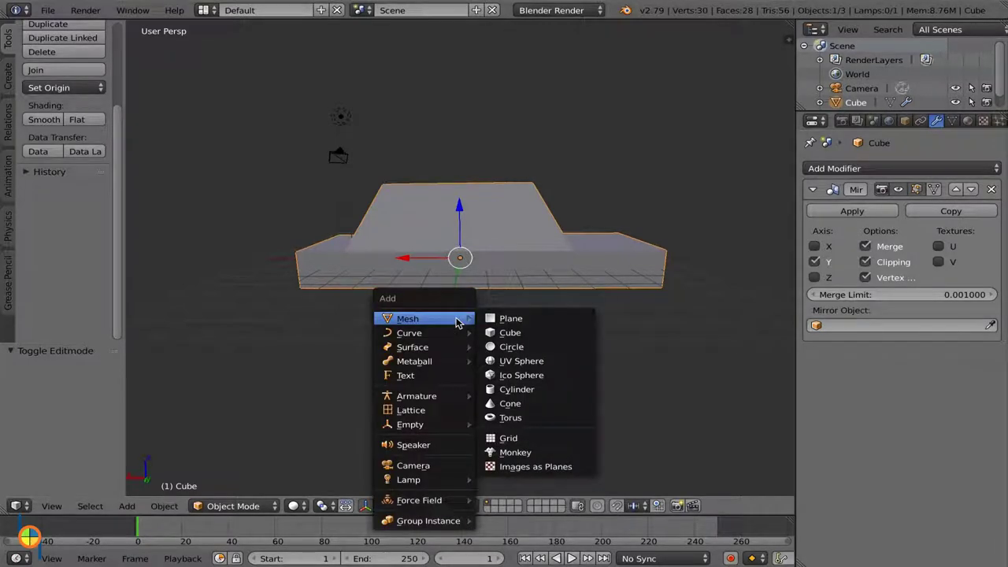
click(527, 392)
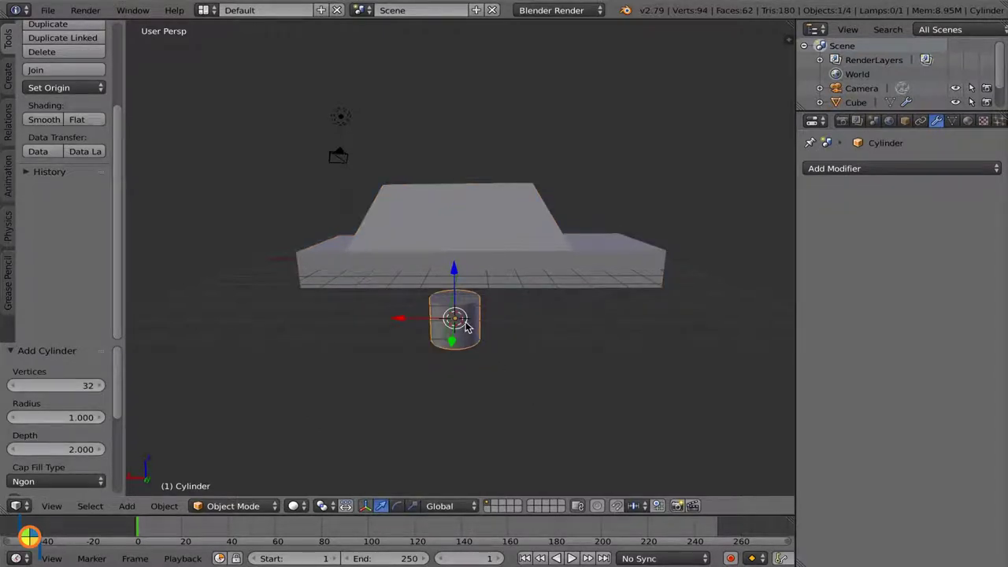
key(r)
text(x)
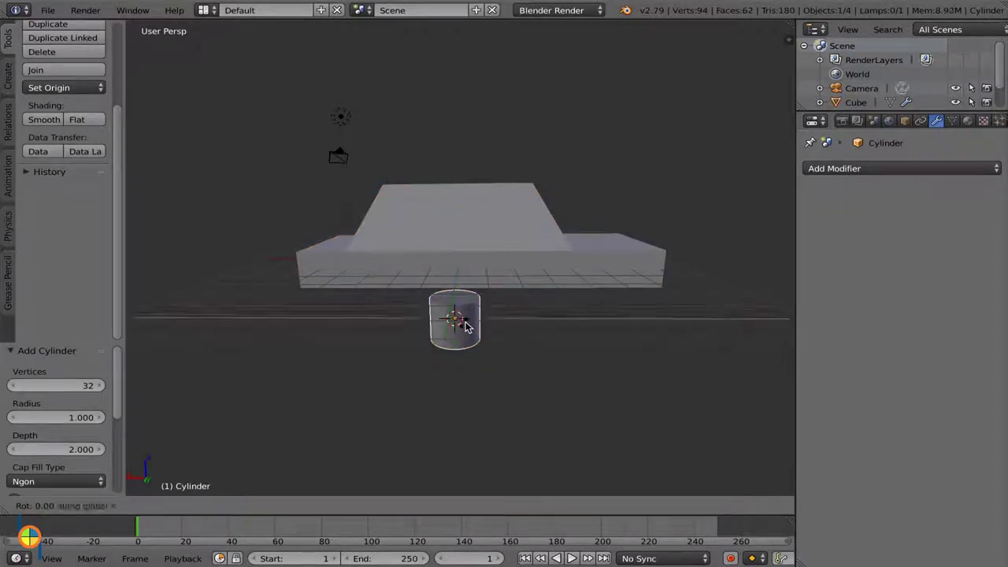
text(90)
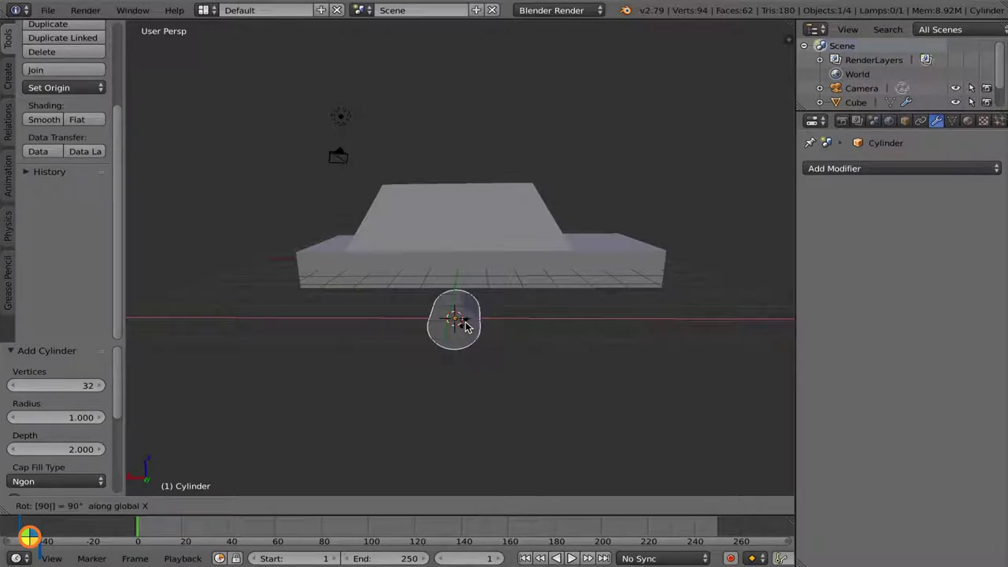
key(Return)
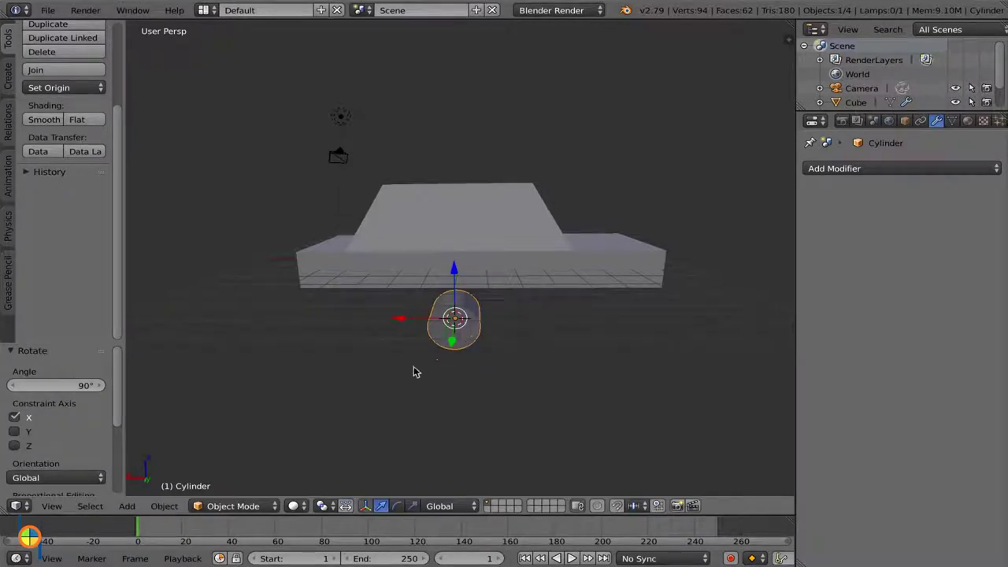
middle_drag(405, 369, 438, 378)
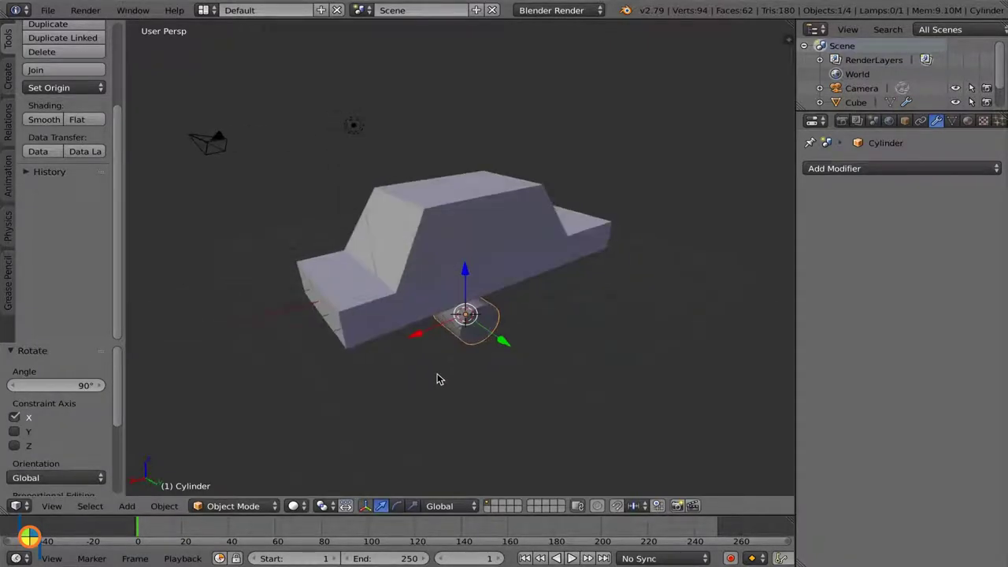
Step: Move the cylinder out along Y, raise it along Z, and flatten it along Y
drag(504, 343, 602, 380)
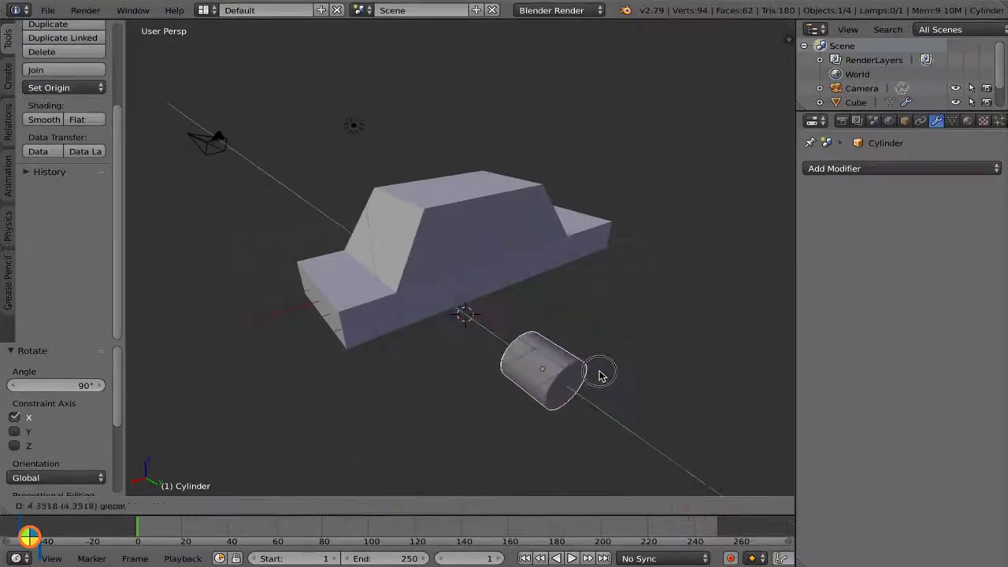
drag(552, 347, 563, 299)
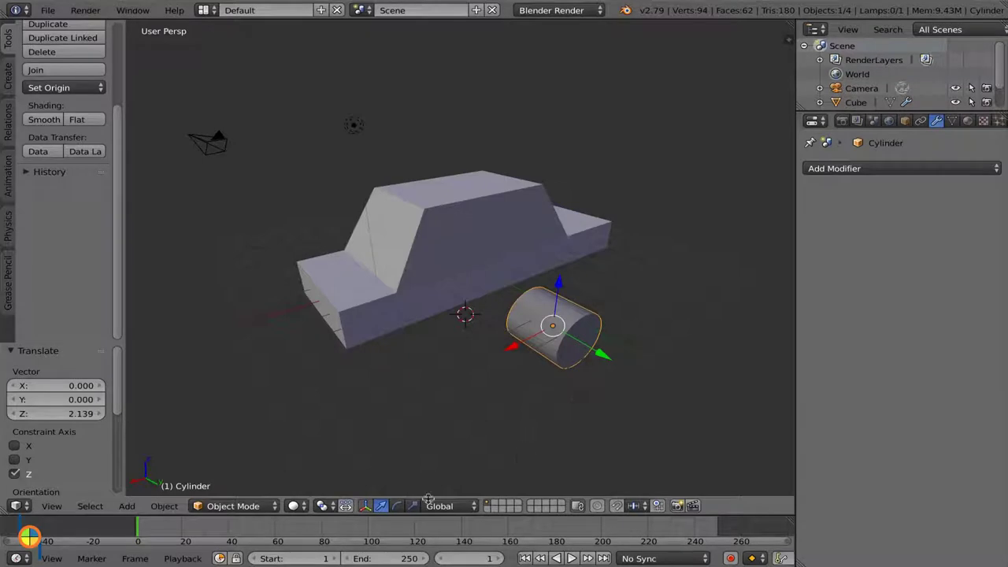
click(413, 505)
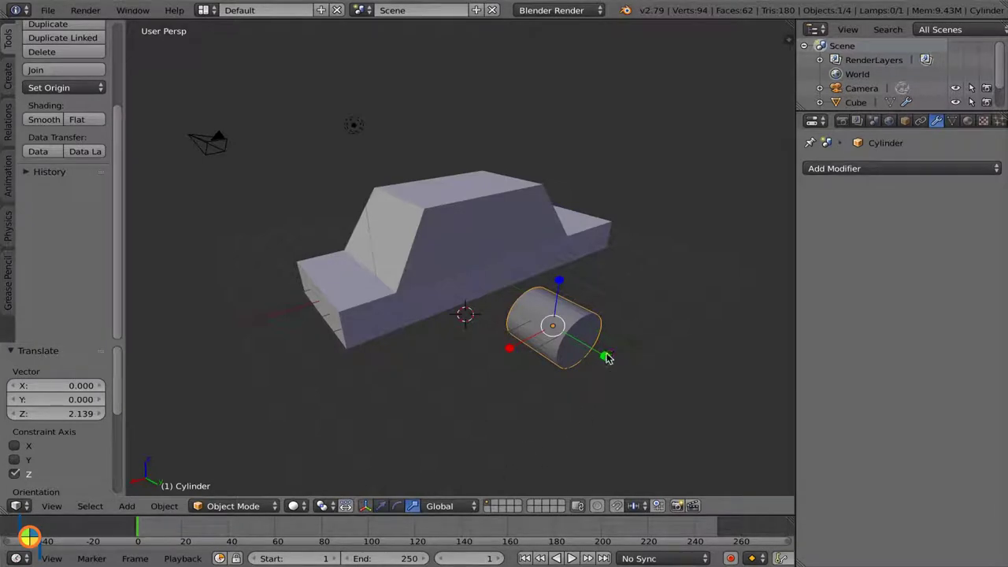
drag(608, 359, 556, 322)
middle_drag(628, 337, 596, 319)
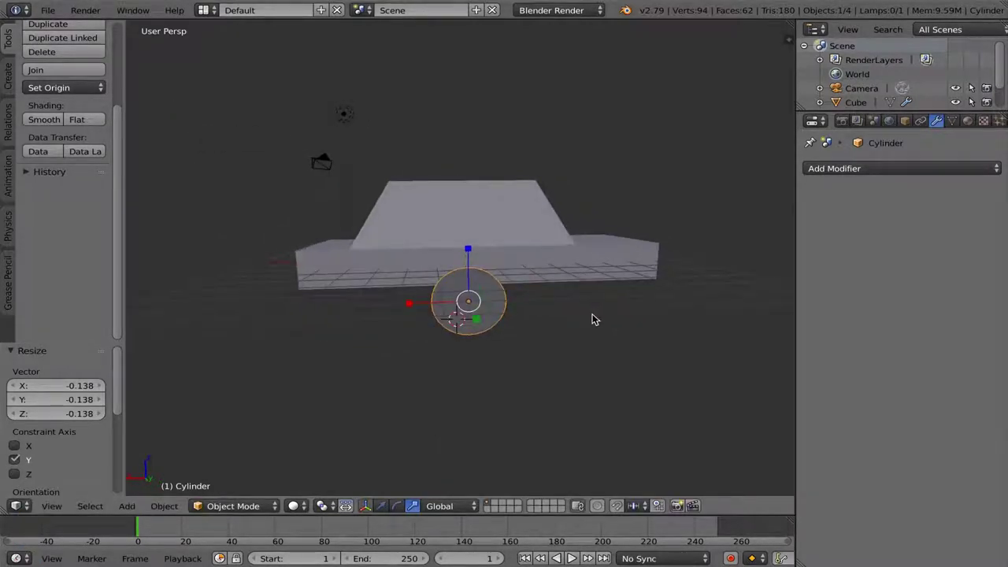
Step: Scale the wheel uniformly down to 0.762
click(384, 505)
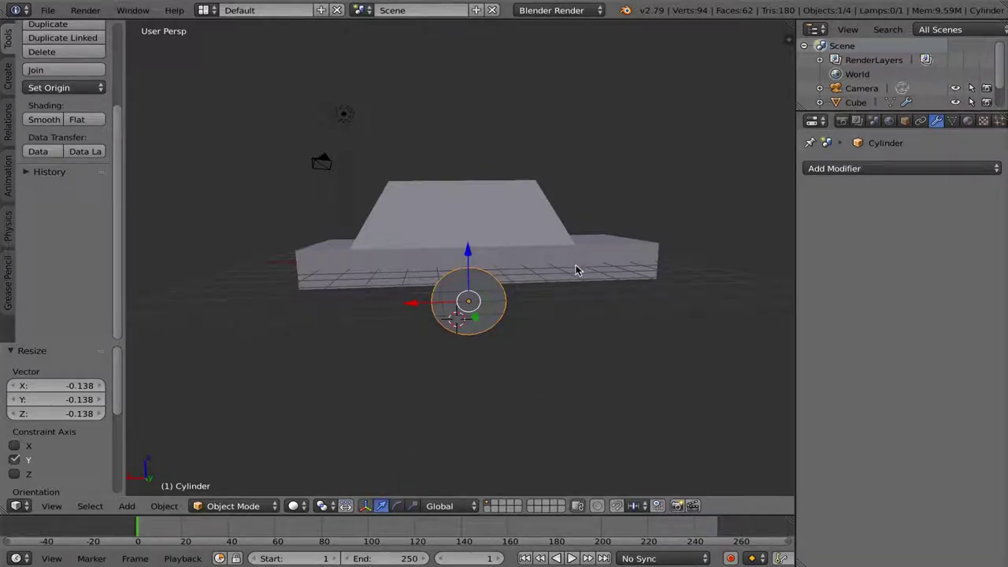
key(s)
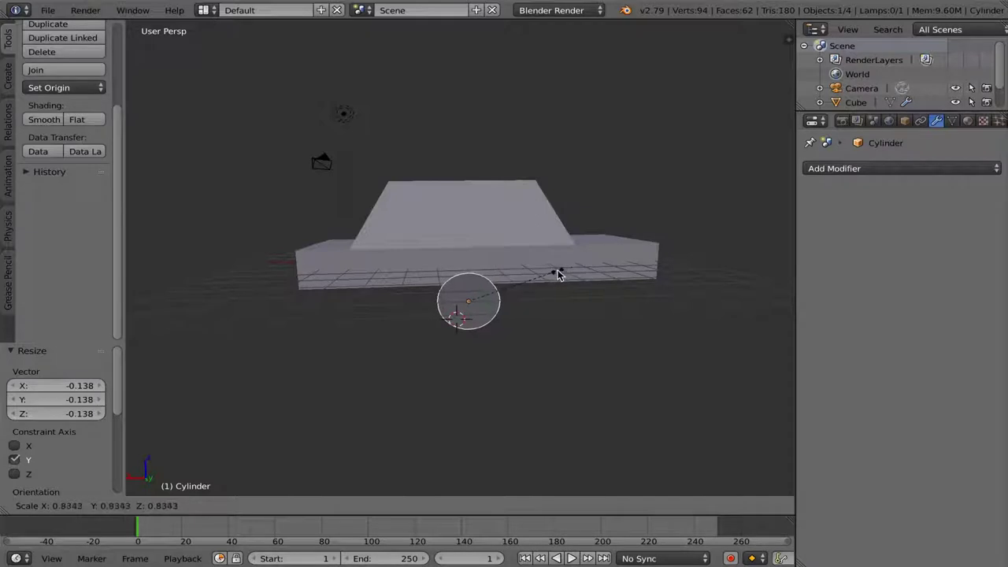
click(551, 276)
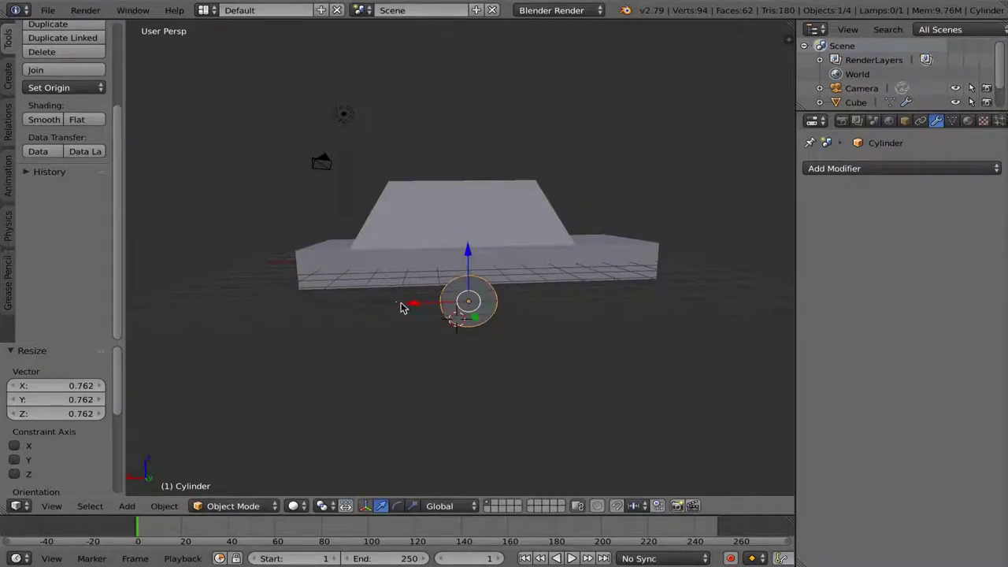
Step: Slide the wheel toward the car's end, against its side along Y, and nudge it along X
drag(403, 307, 563, 290)
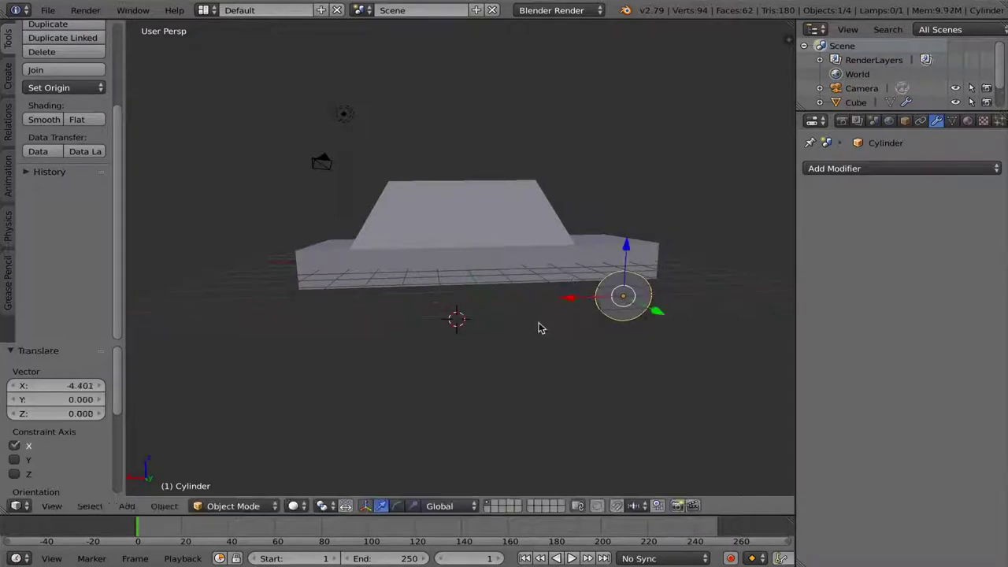
middle_drag(532, 329, 550, 343)
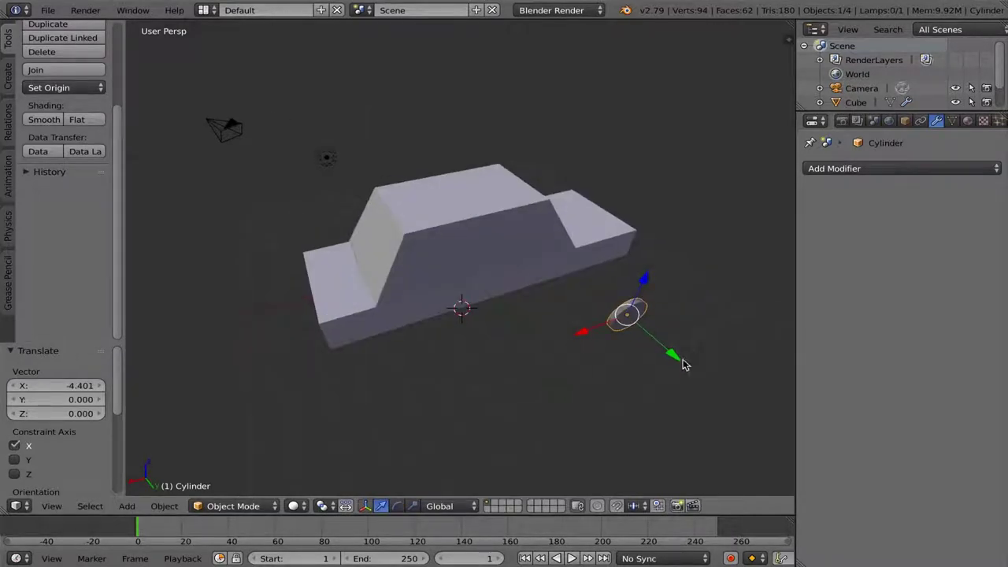
key(g)
key(y)
click(638, 306)
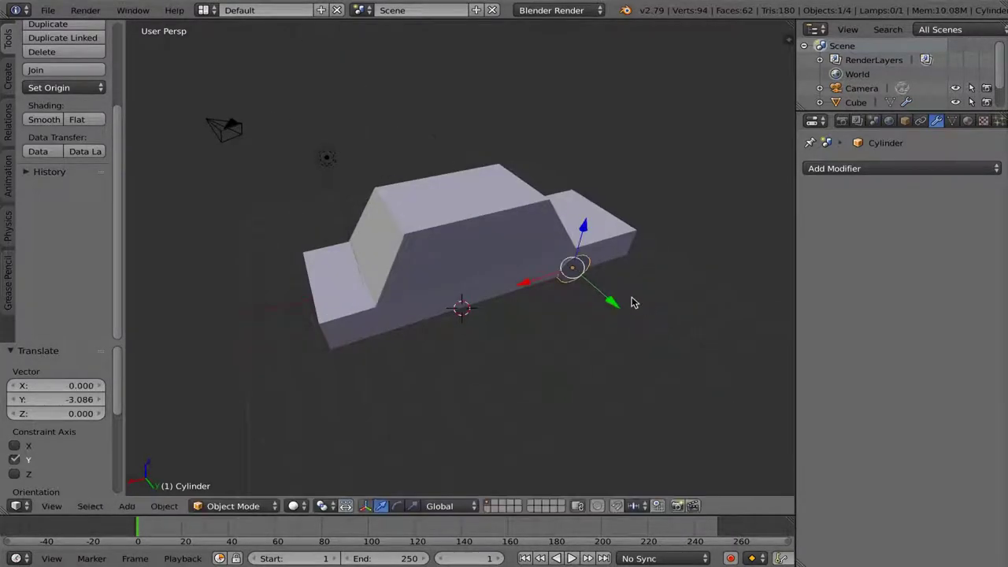
key(g)
key(x)
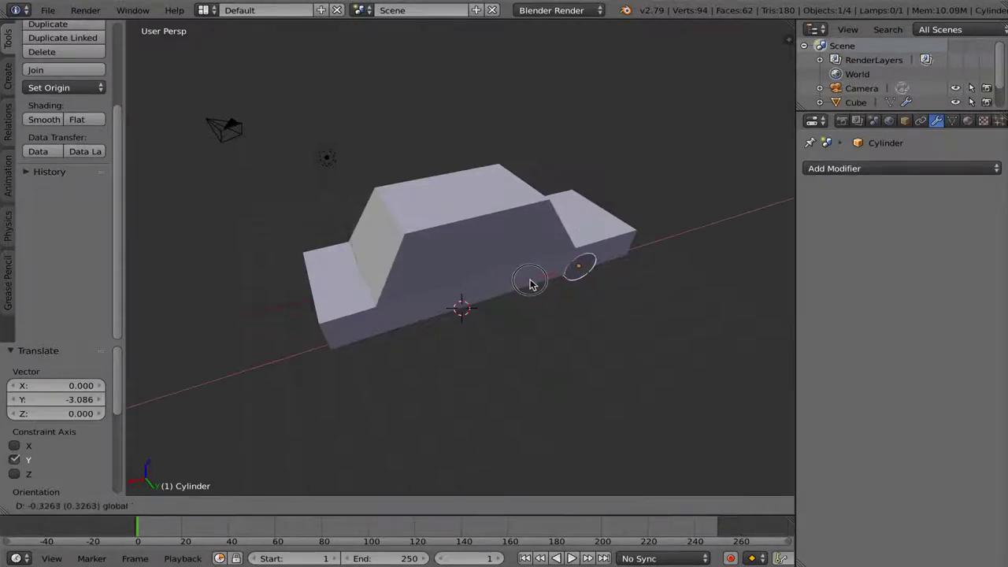
click(535, 282)
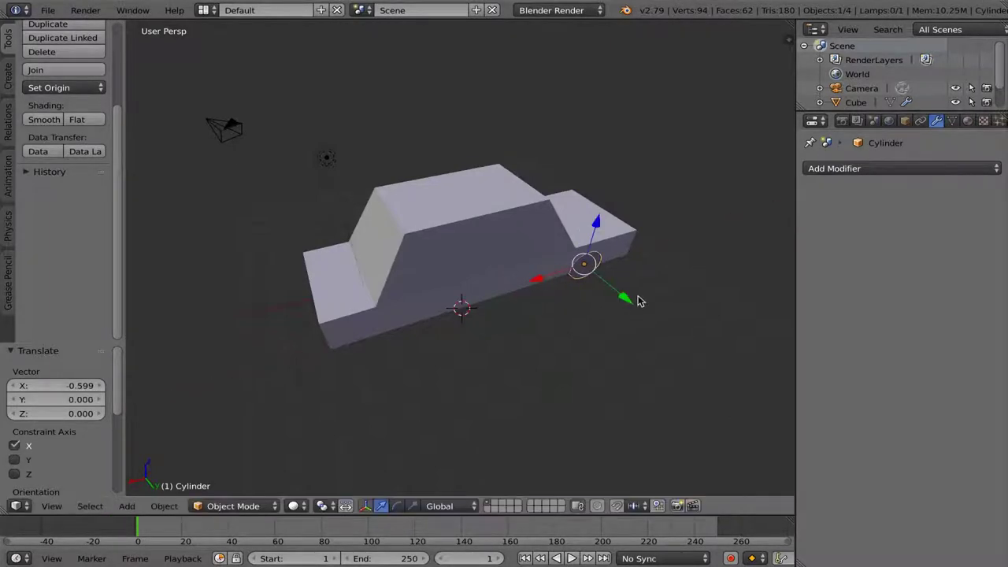
Step: Duplicate the wheel to make the front wheel
mouse_move(640, 303)
middle_down()
mouse_move(616, 279)
mouse_move(608, 286)
middle_up()
scroll(607, 285, down, 2)
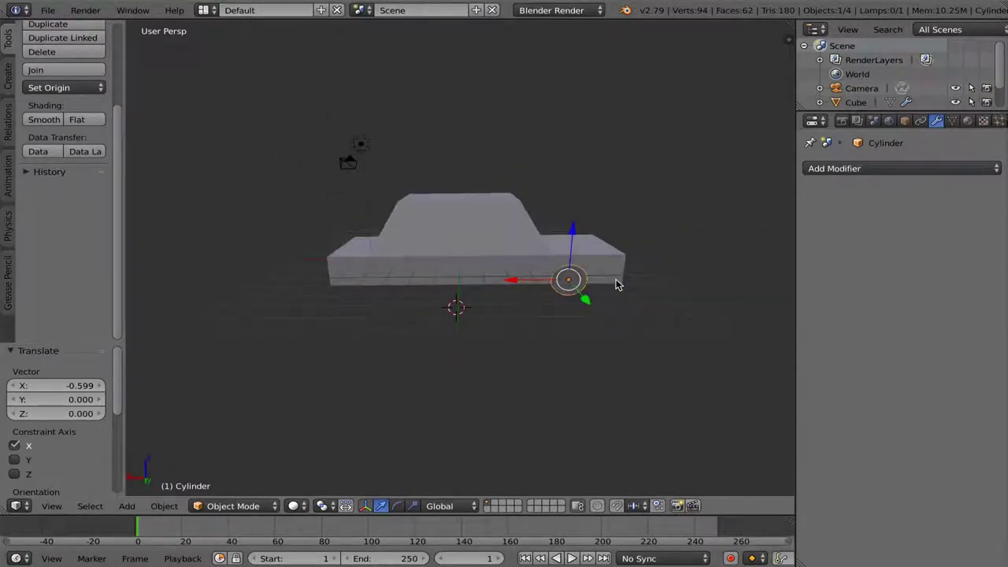
scroll(619, 281, up, 3)
key(shift+d)
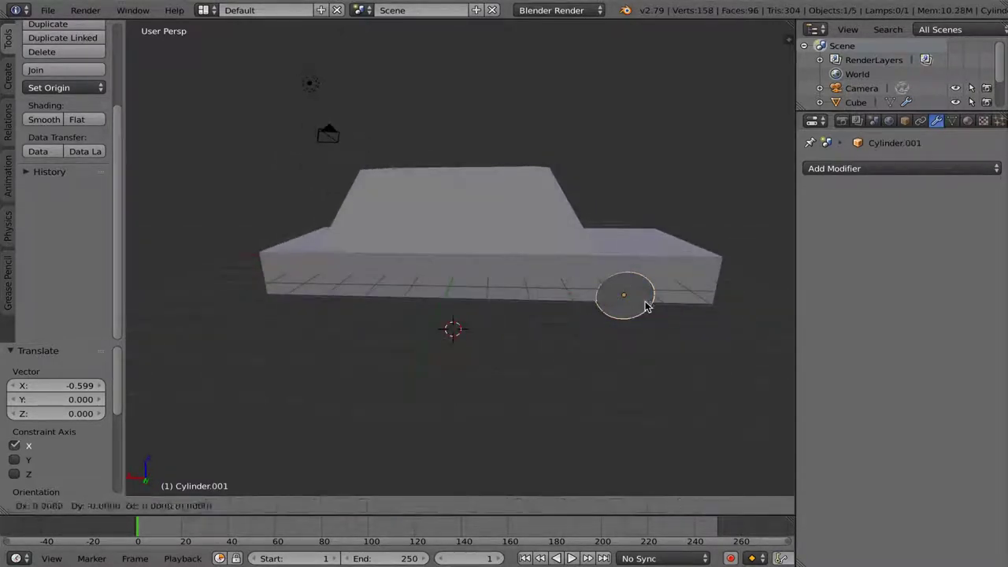
Step: Place the copy at the front, fit it against the side, shift 0.339 along X, lower 0.159
click(333, 292)
middle_drag(313, 327, 386, 333)
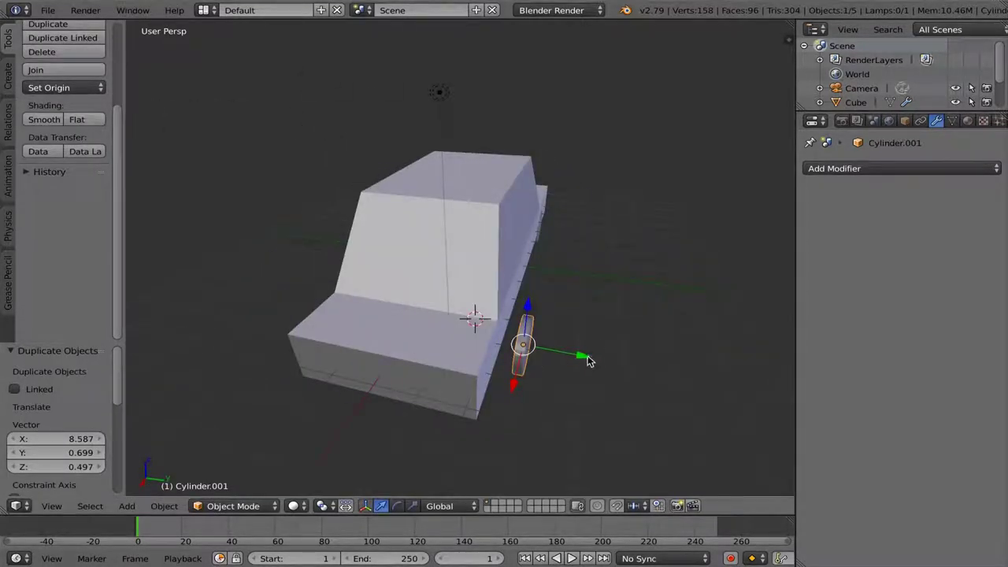
drag(586, 360, 557, 362)
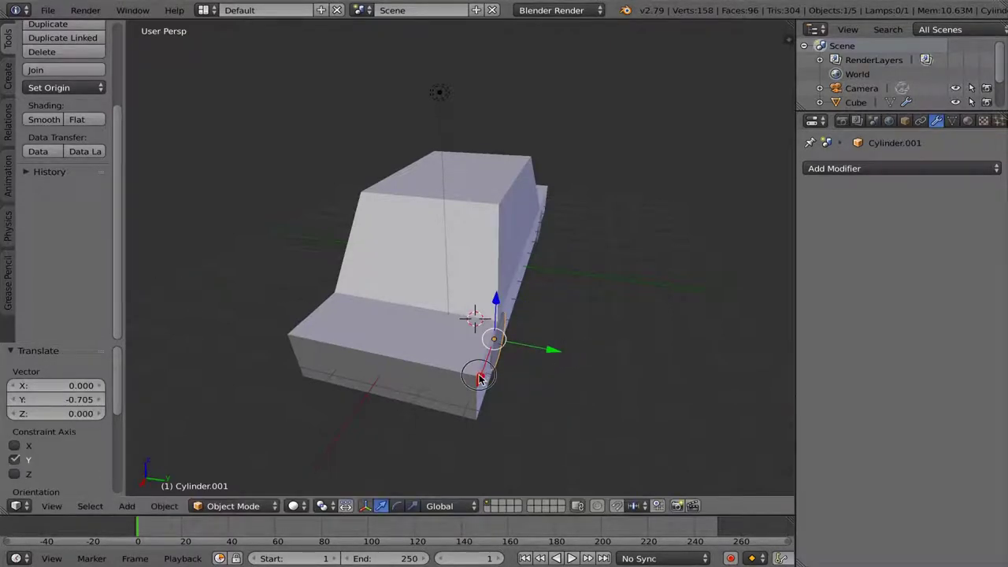
drag(482, 378, 478, 388)
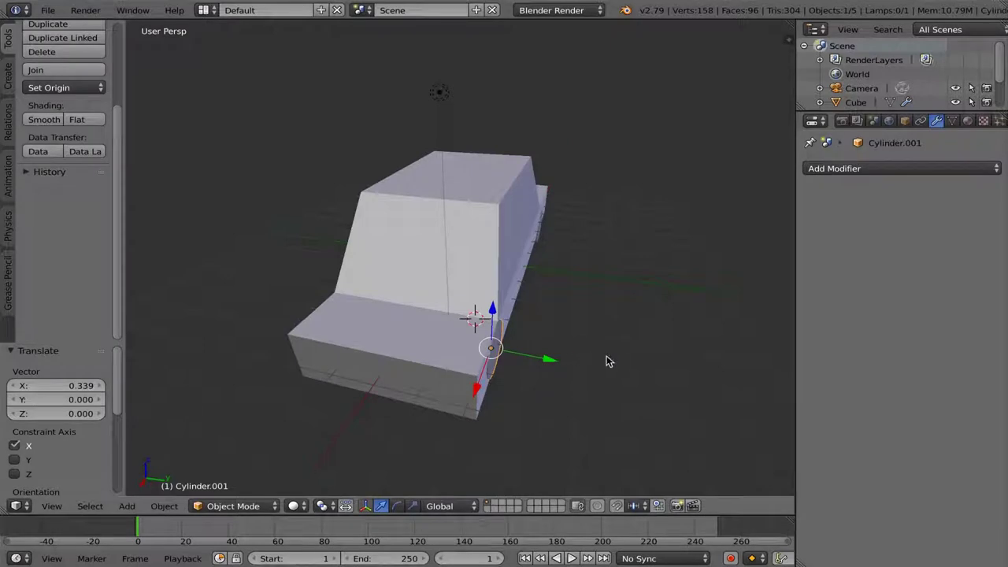
middle_drag(607, 359, 402, 300)
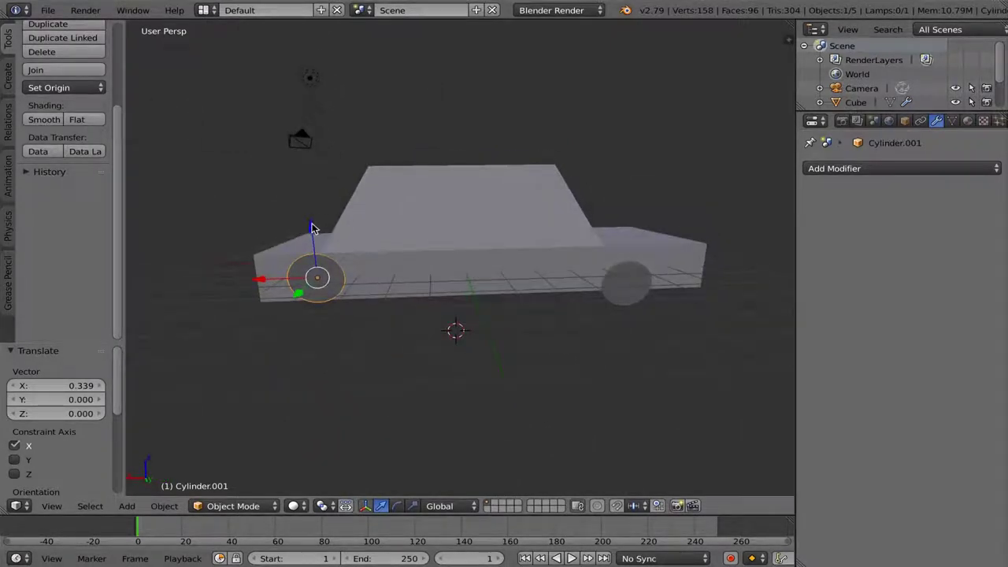
drag(312, 228, 313, 234)
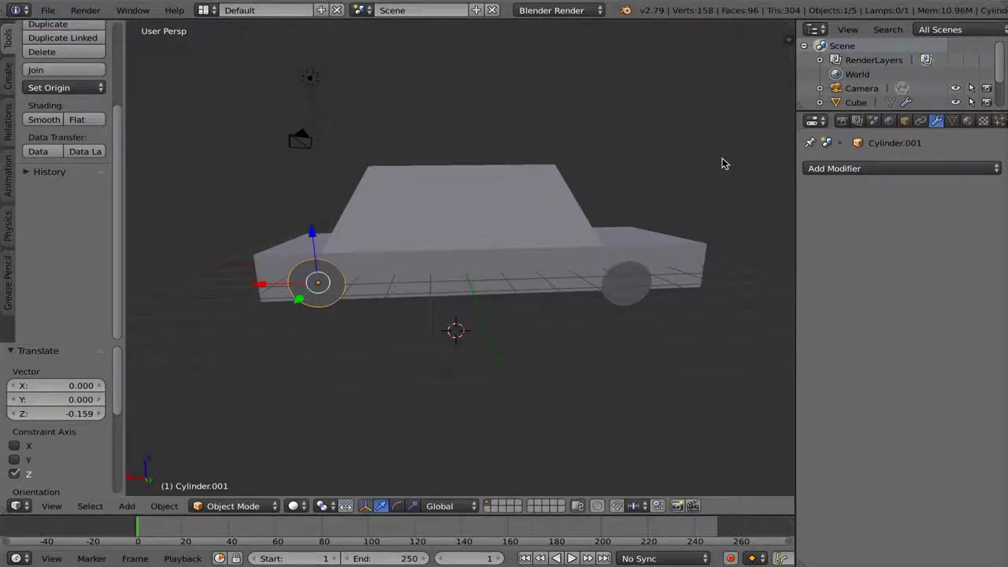
Step: Read the rear wheel's height and set the other wheel's Location Z to -0.53772
key(n)
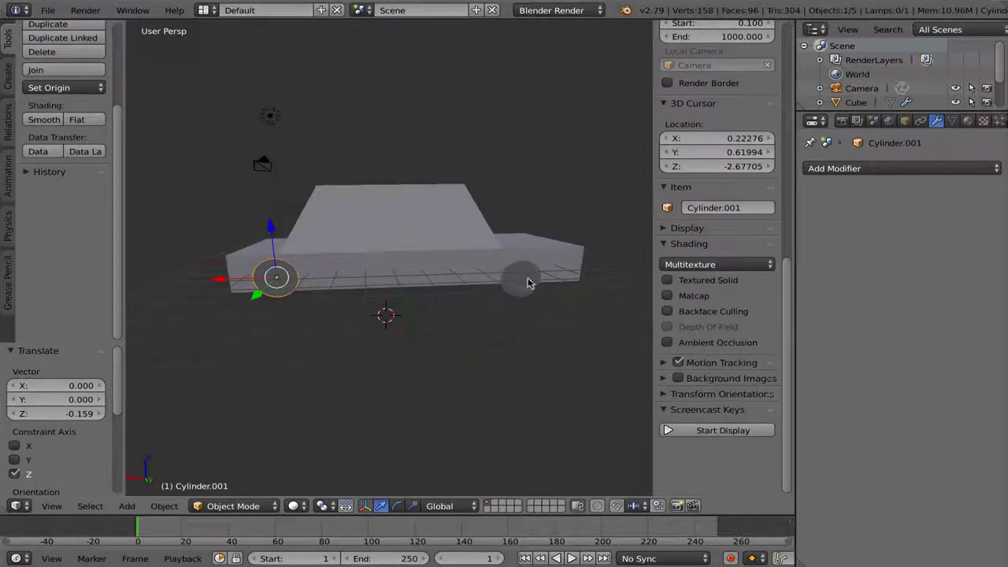
right_click(518, 280)
scroll(596, 226, down, 4)
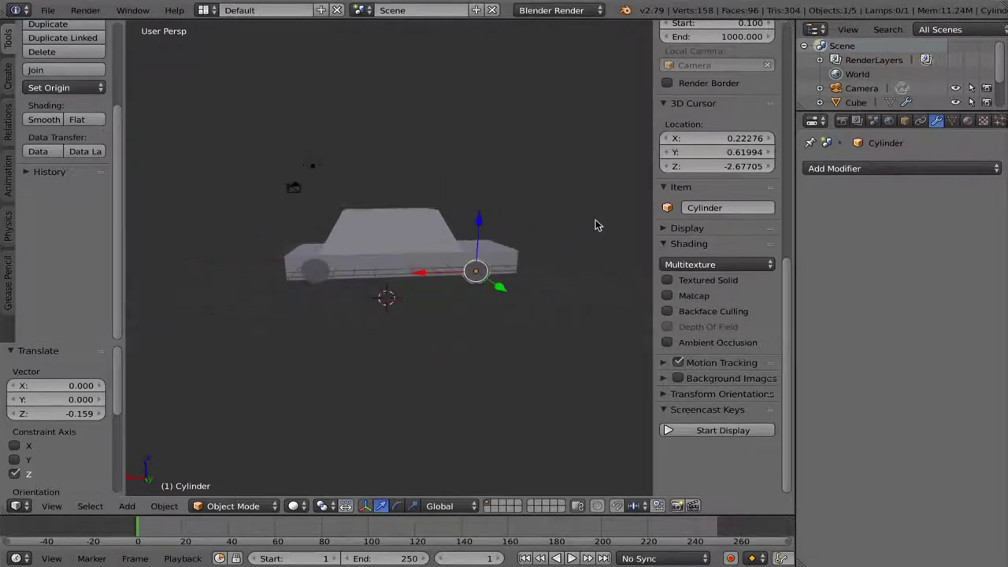
scroll(596, 225, up, 4)
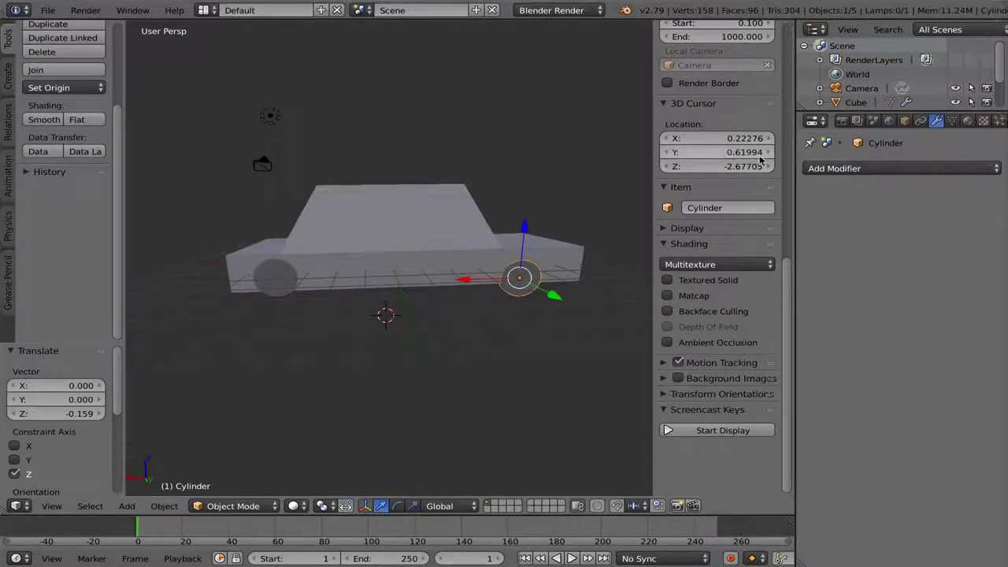
scroll(786, 144, up, 10)
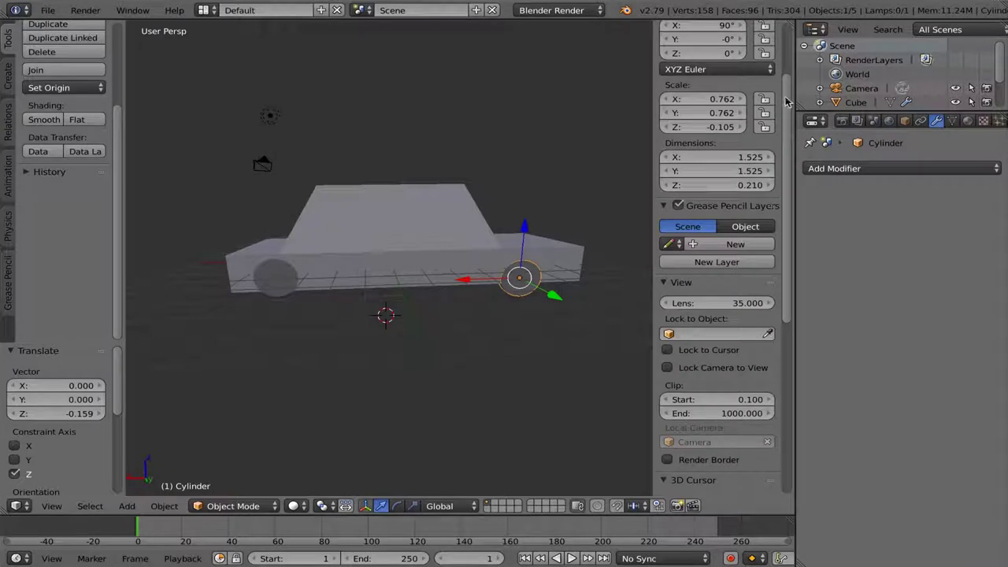
scroll(787, 55, up, 3)
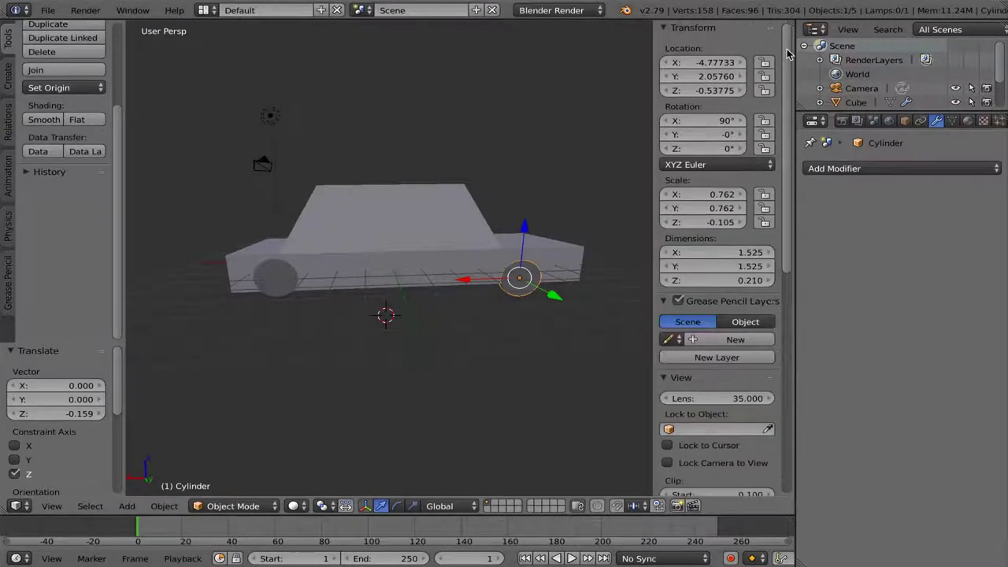
click(719, 92)
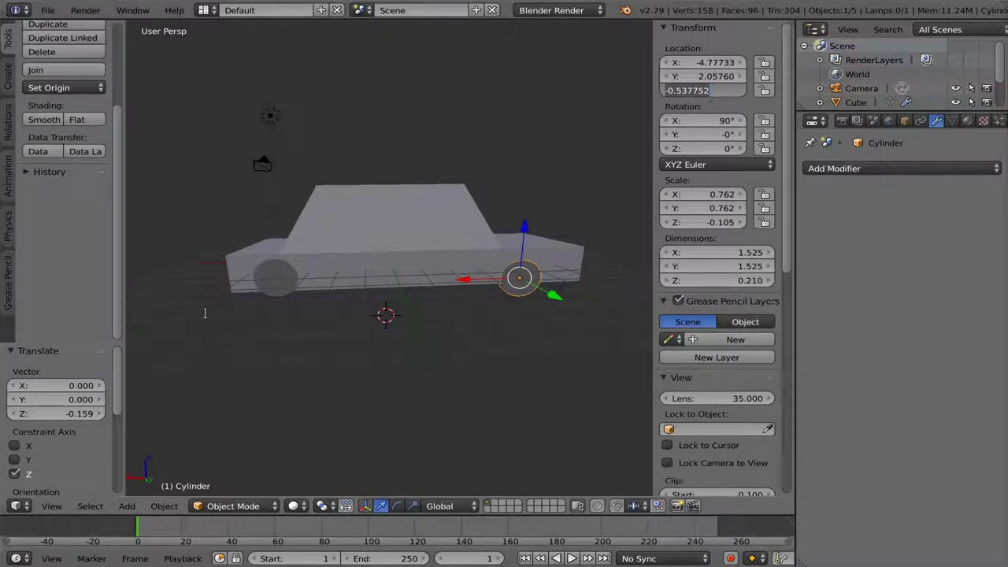
click(266, 284)
right_click(276, 280)
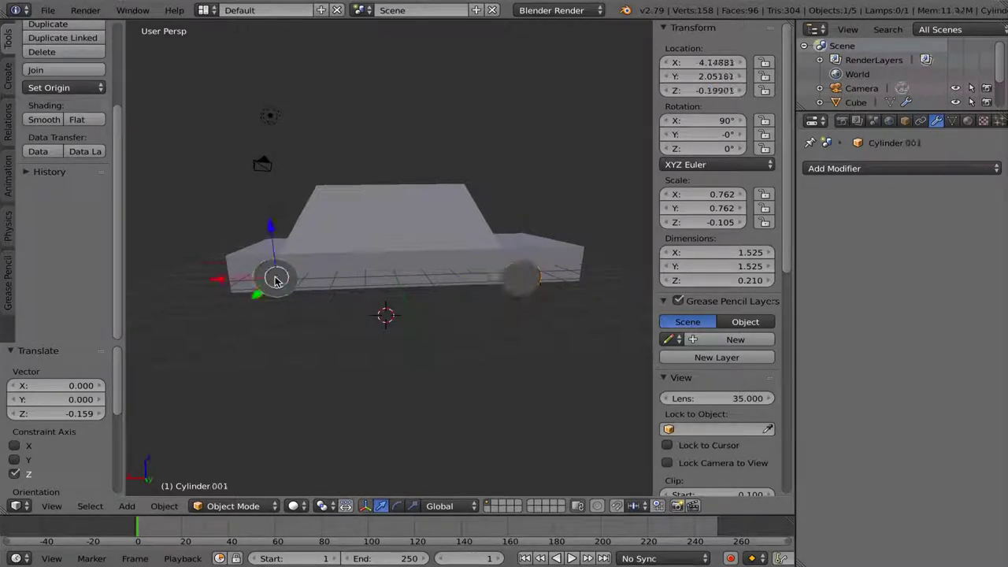
click(705, 91)
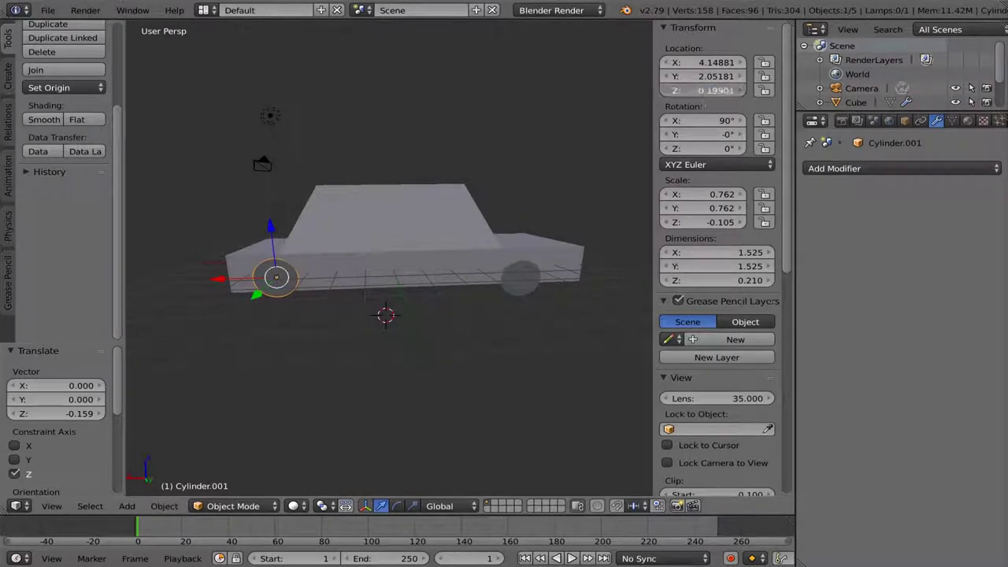
text(-0.53772)
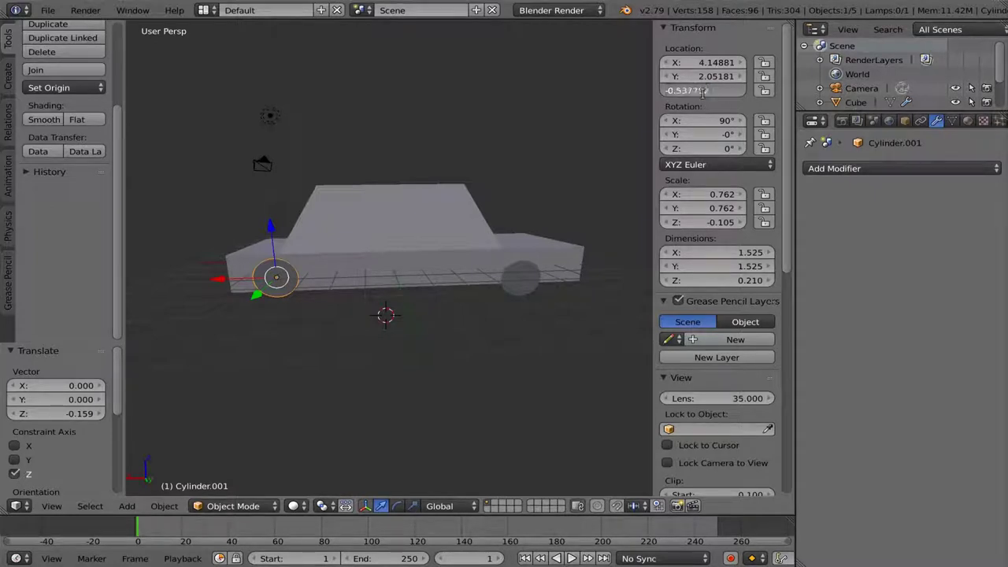
key(Return)
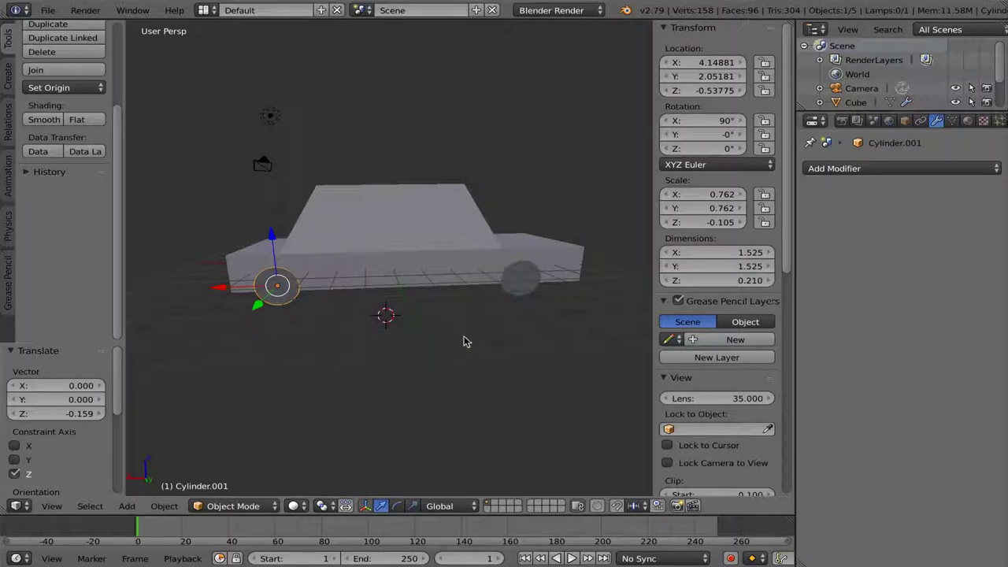
Step: Set the second wheel's Location Y to 2.0576 to match the first, then hide the sidebar
right_click(520, 277)
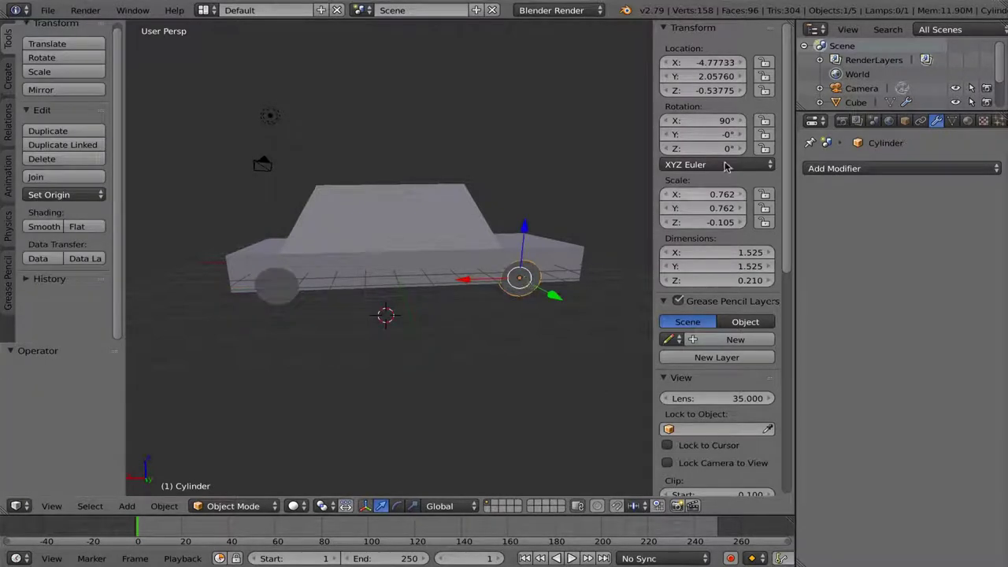
click(693, 76)
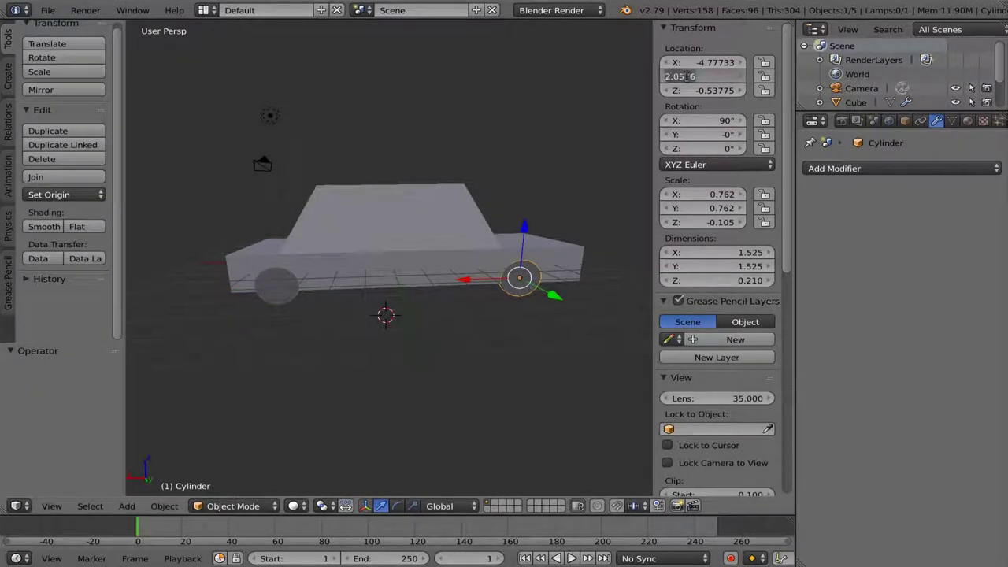
click(276, 285)
click(279, 286)
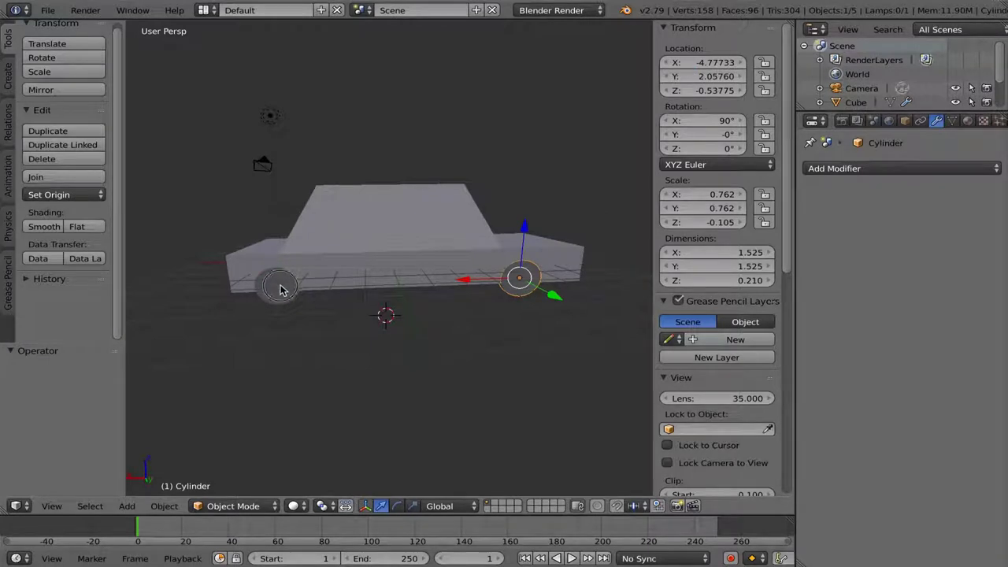
right_click(276, 287)
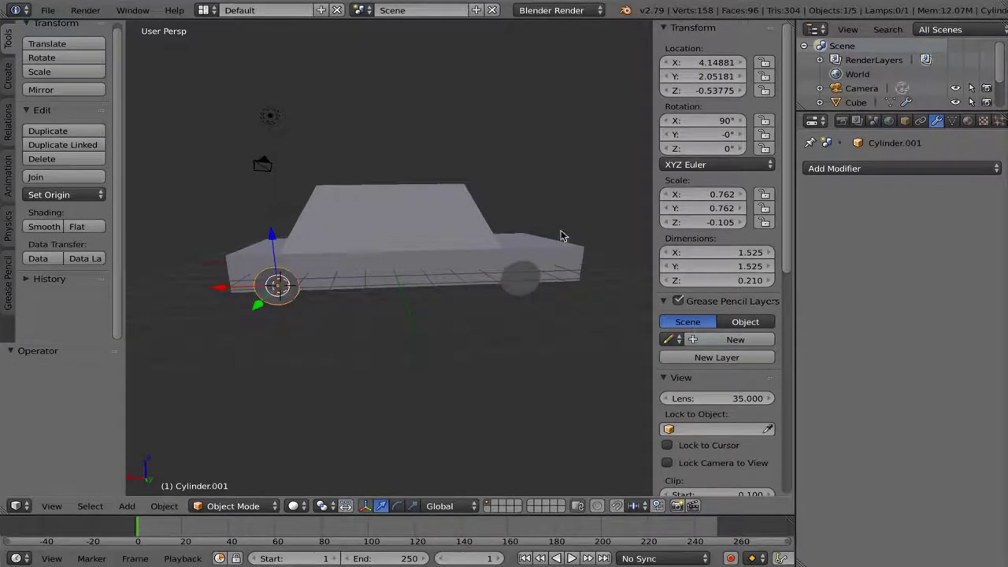
click(693, 77)
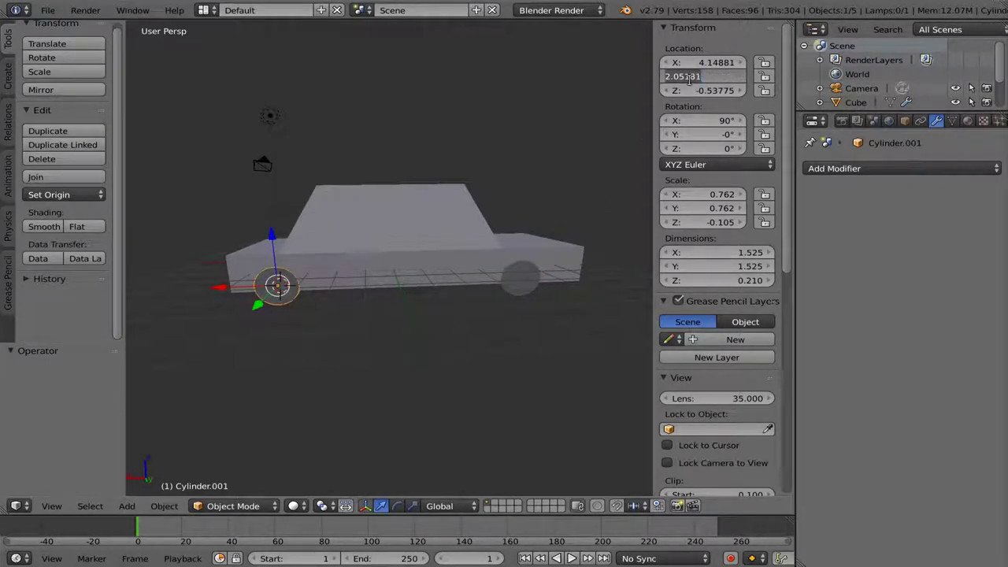
text(2.0576)
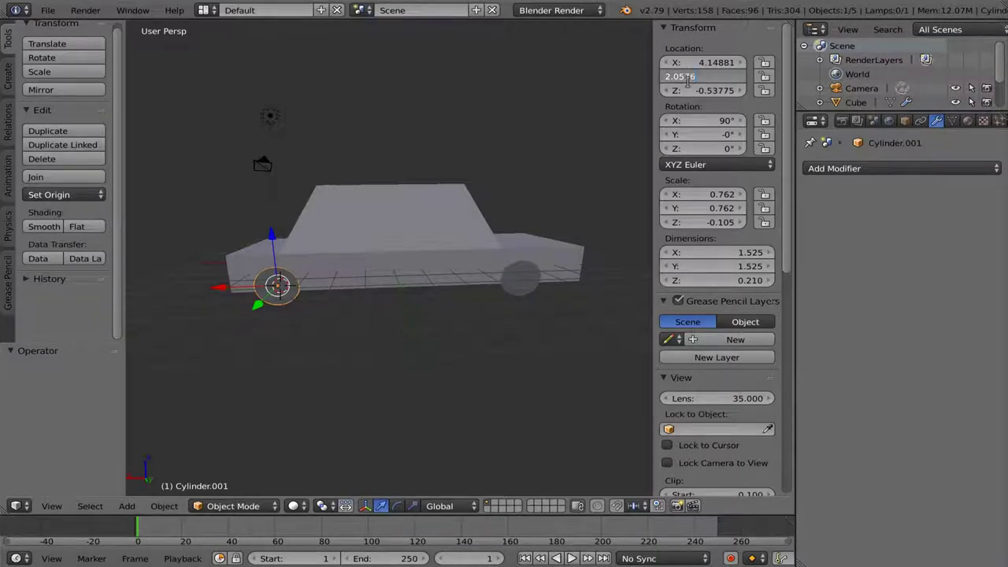
key(Return)
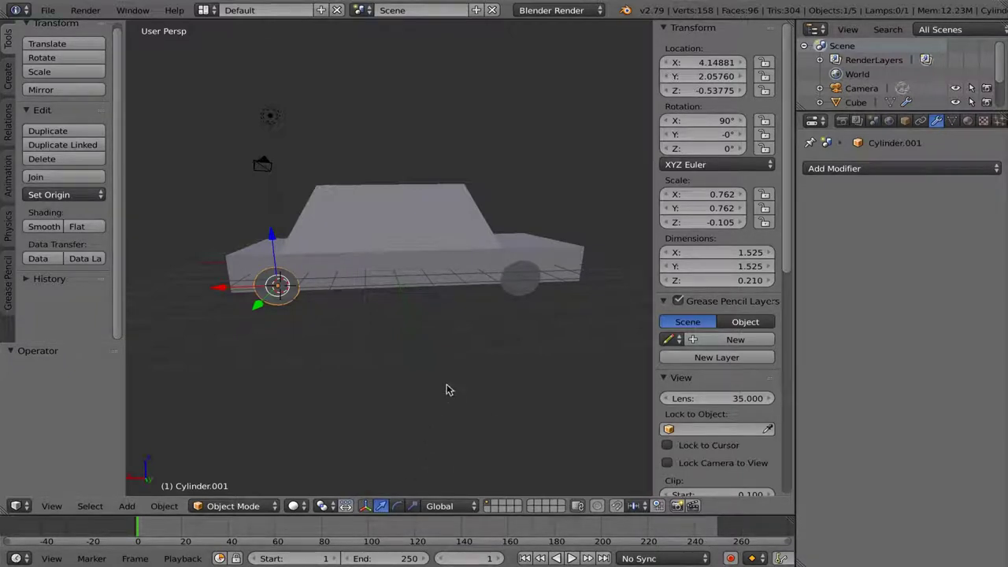
middle_drag(453, 387, 426, 392)
key(n)
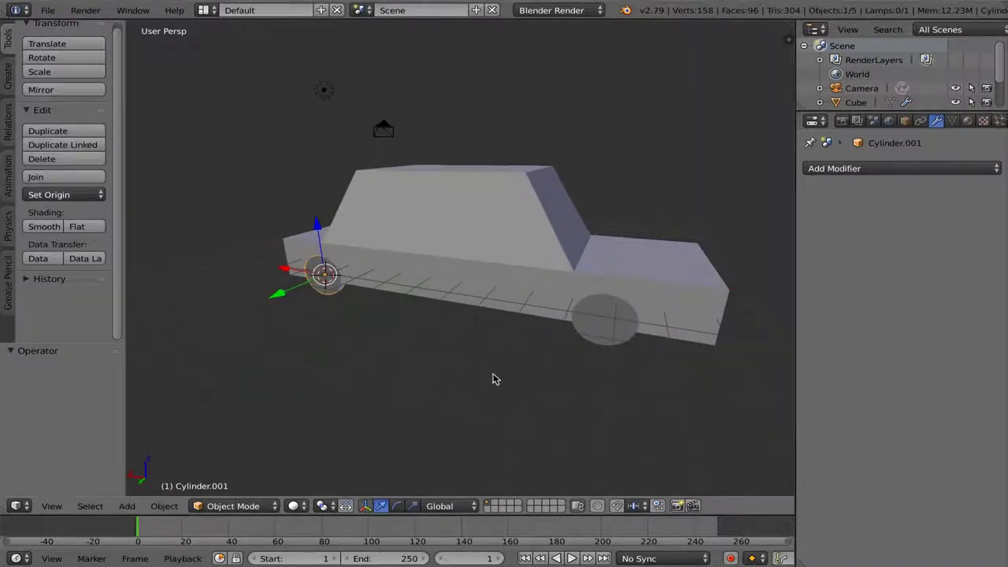
mouse_move(518, 385)
middle_down()
mouse_move(455, 387)
mouse_move(622, 386)
middle_up()
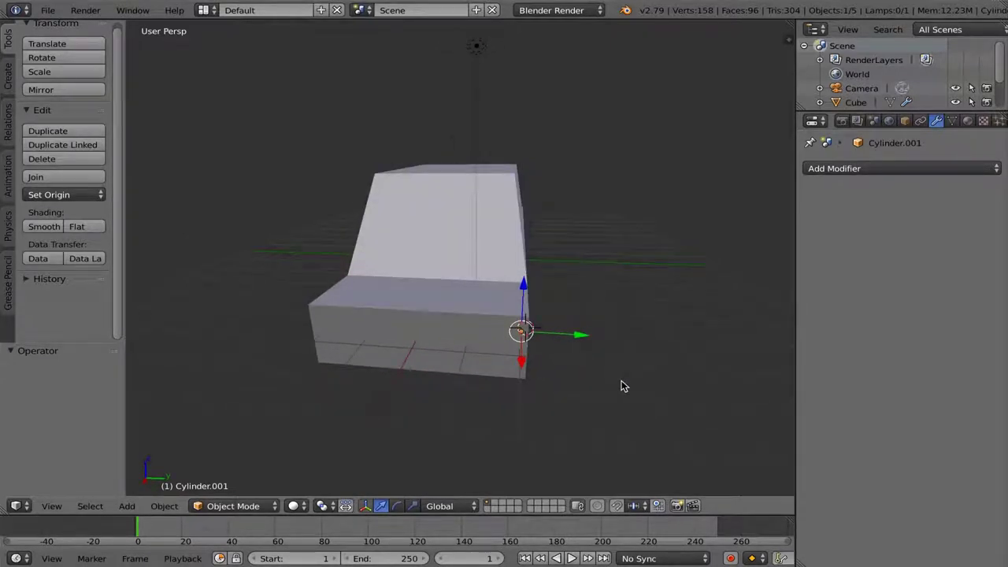
Step: Duplicate a wheel to the car's other side, moving it across along Y and 0.622 along X
key(shift+d)
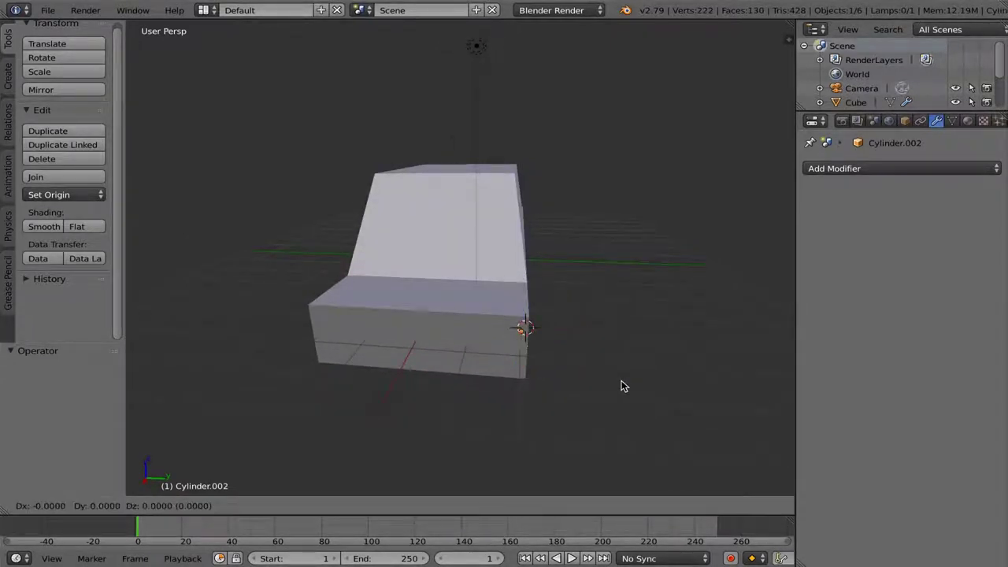
click(439, 373)
middle_drag(410, 369, 441, 370)
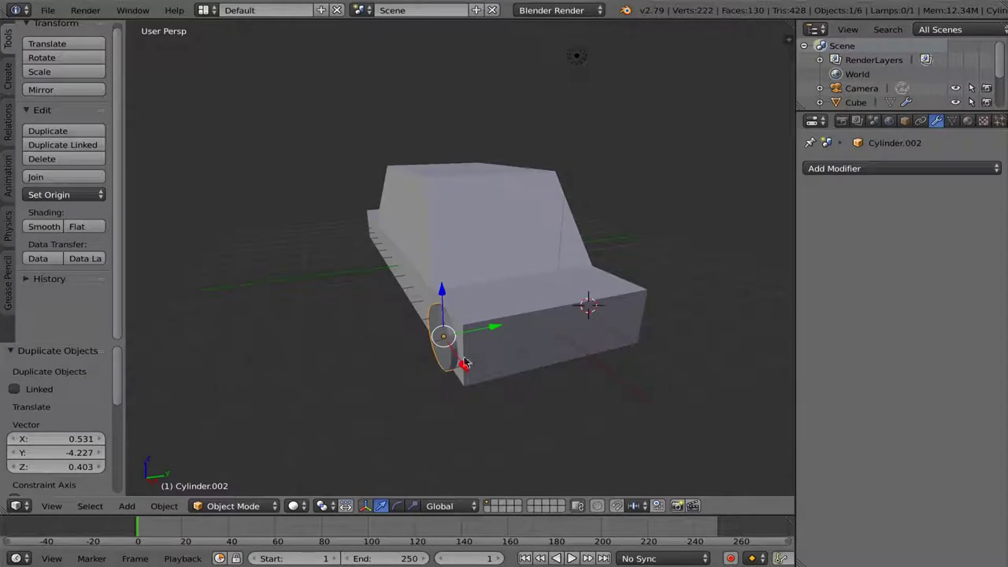
key(g)
key(y)
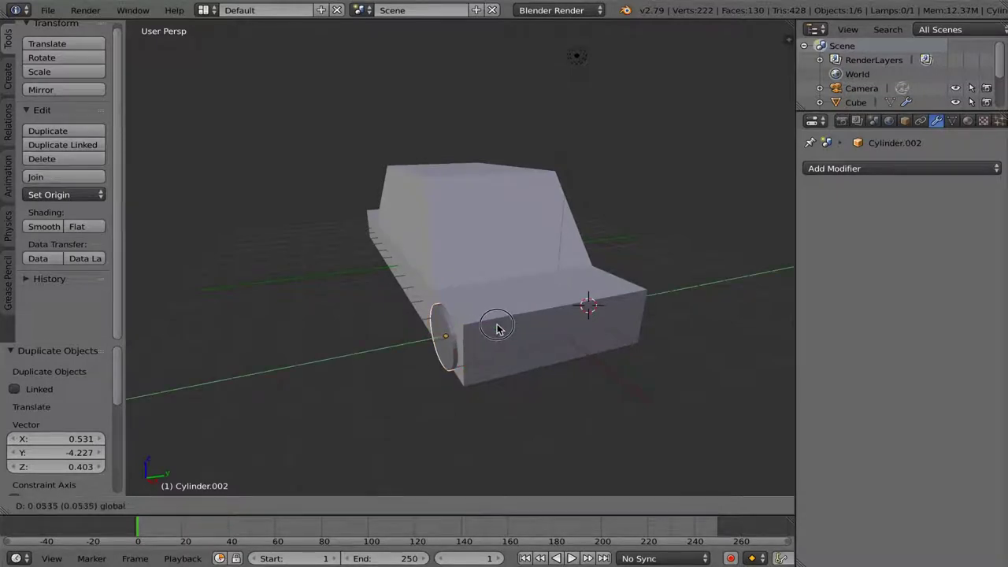
click(498, 327)
middle_drag(450, 387, 611, 352)
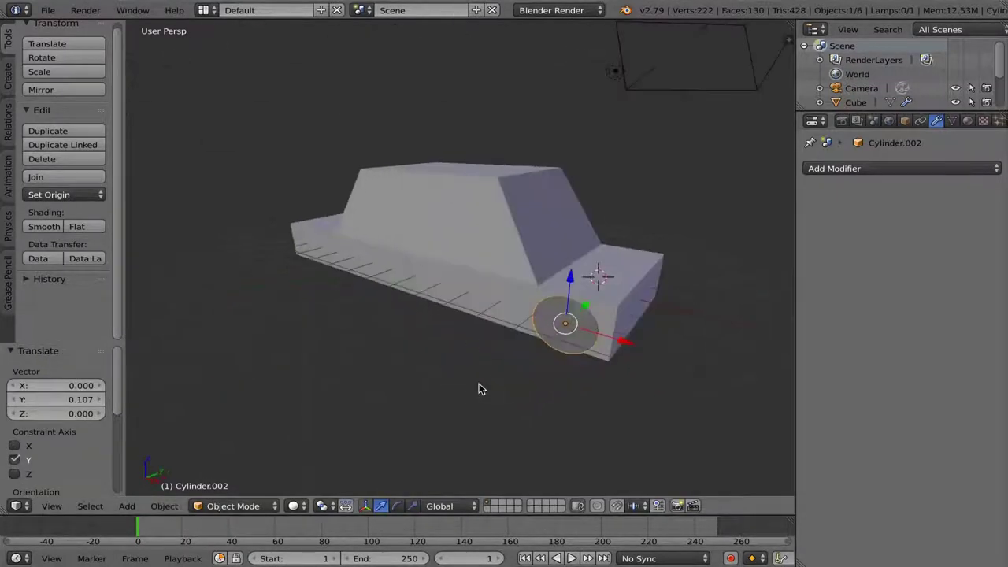
key(g)
key(x)
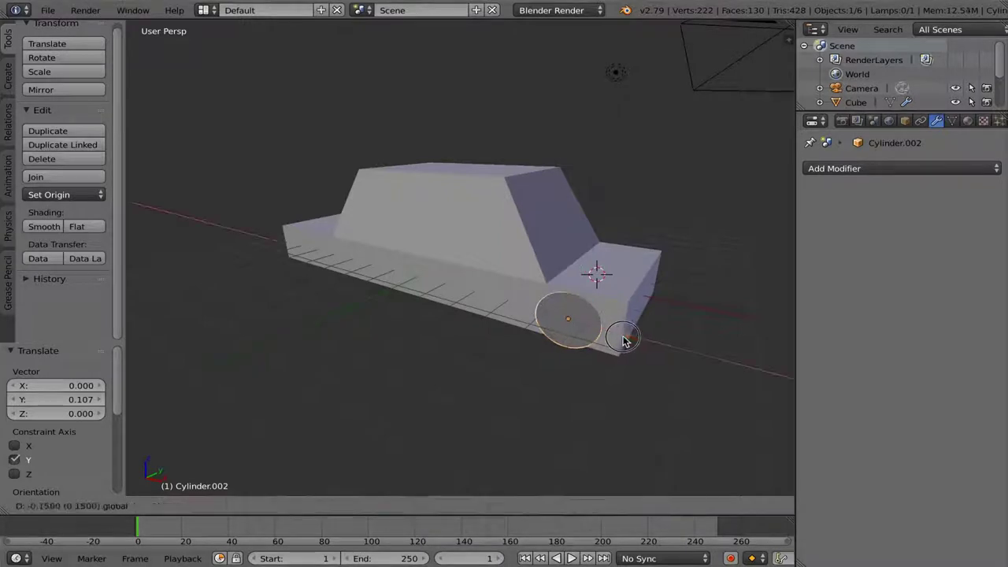
click(614, 339)
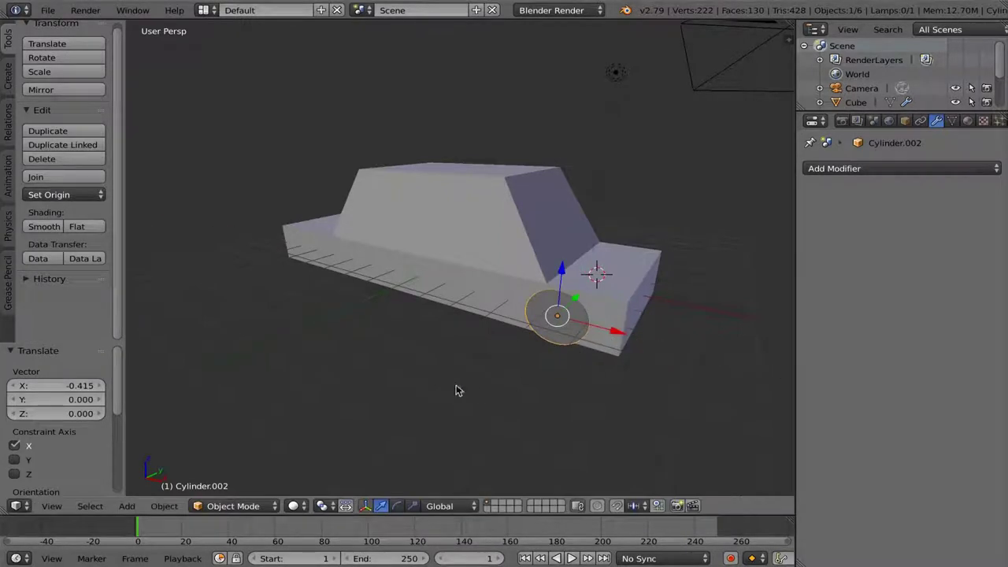
mouse_move(457, 389)
middle_down()
mouse_move(513, 383)
mouse_move(495, 382)
middle_up()
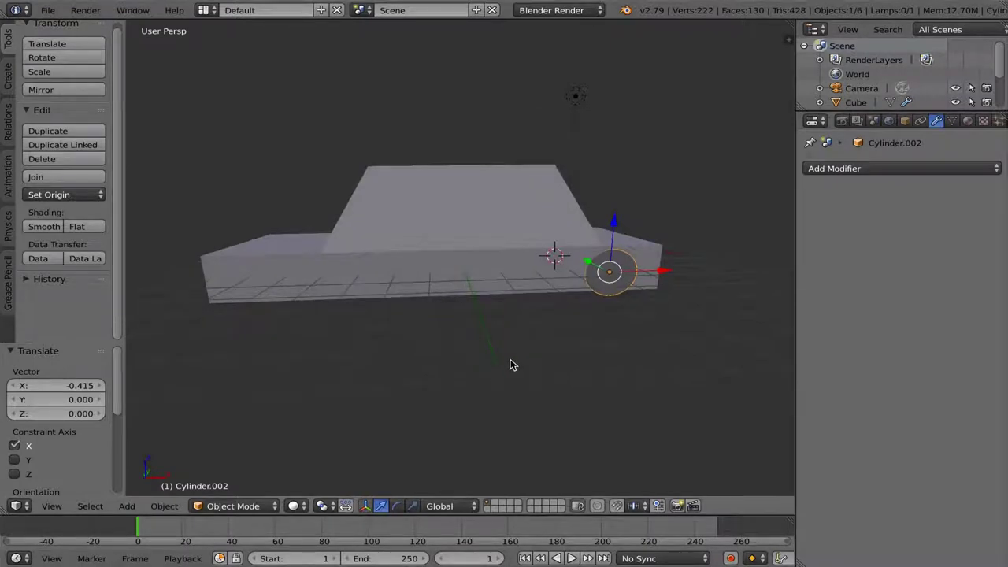
Step: Duplicate another wheel for the other end of that side, sliding it across and along the car
key(shift+d)
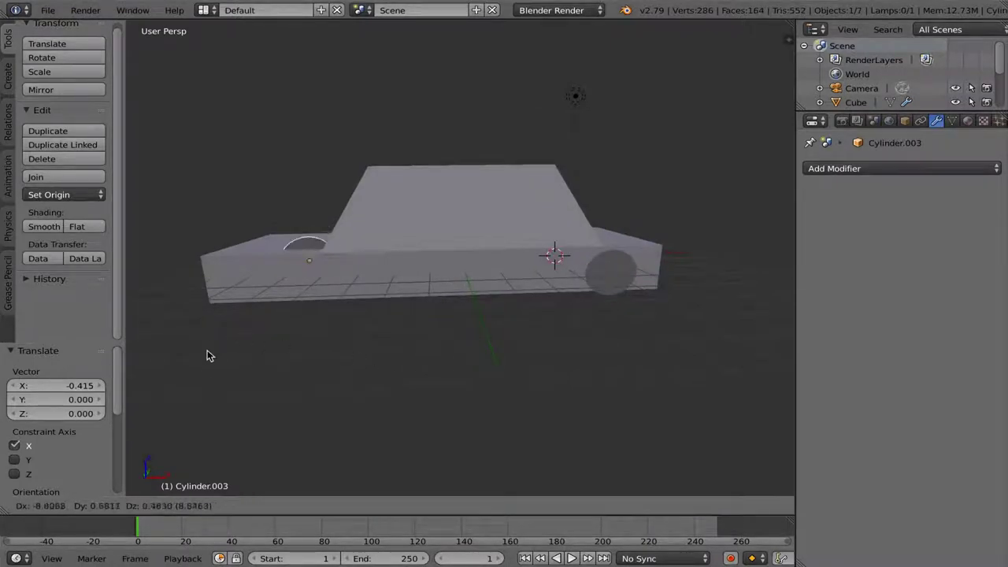
click(214, 378)
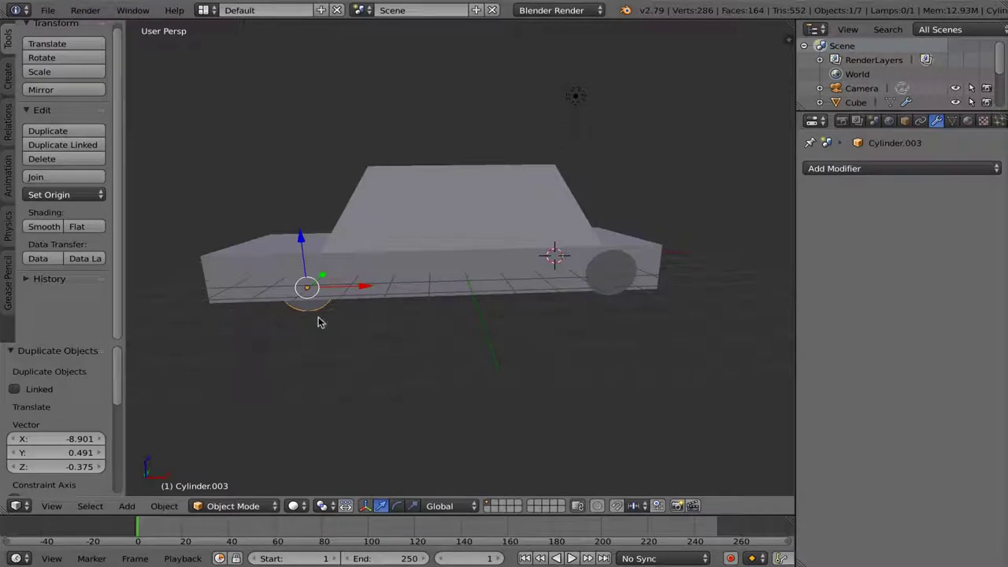
middle_drag(314, 332, 377, 346)
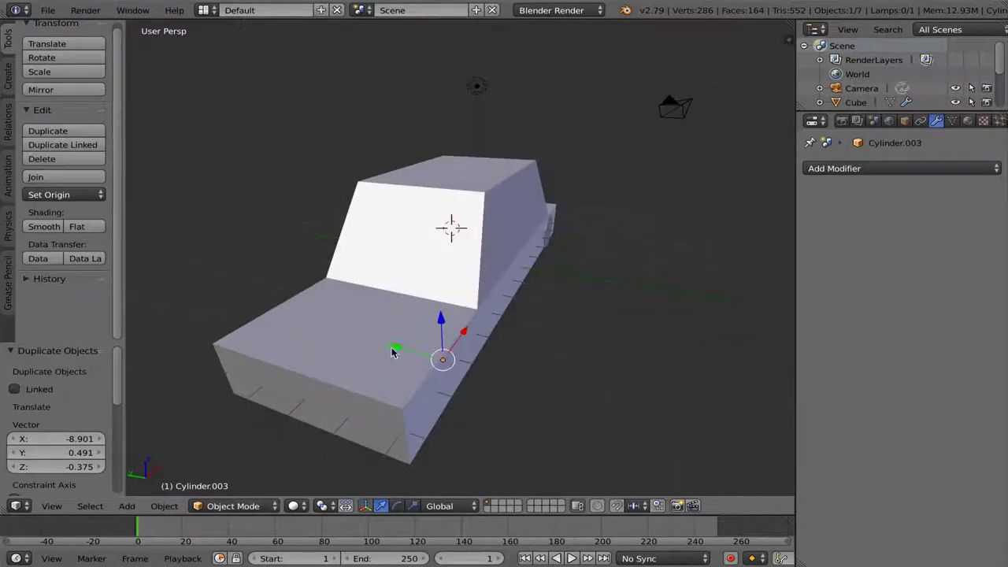
drag(394, 349, 418, 356)
drag(482, 337, 492, 335)
mouse_move(543, 374)
middle_down()
mouse_move(486, 363)
mouse_move(592, 373)
mouse_move(492, 408)
middle_up()
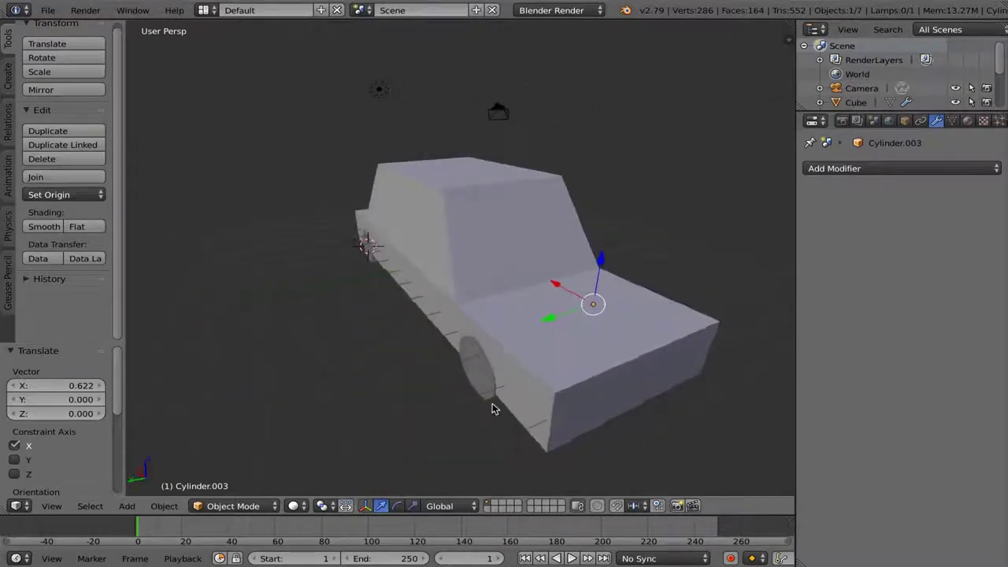
right_click(482, 385)
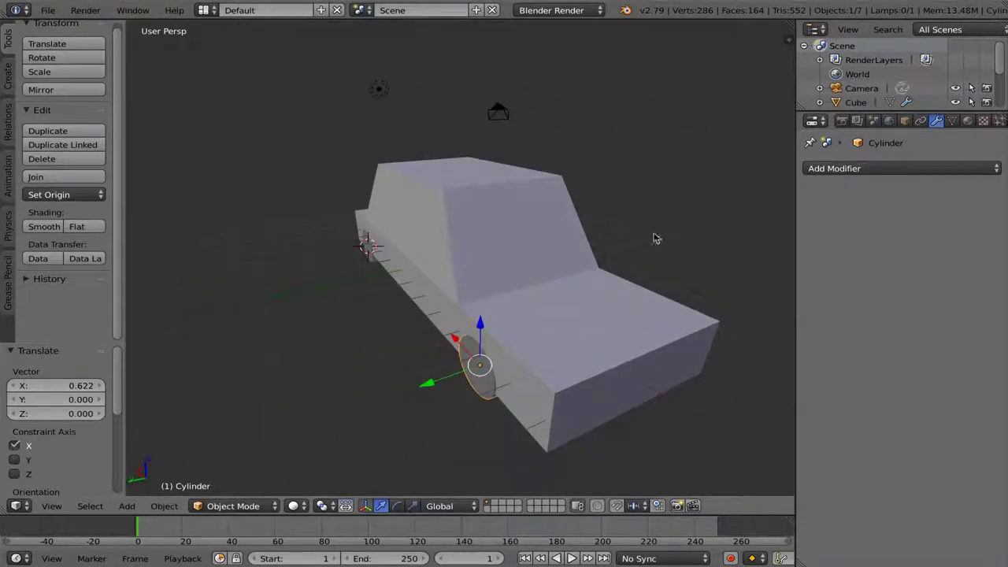
Step: Show the transform values and set Cylinder.003's Location Z to -0.53775
key(n)
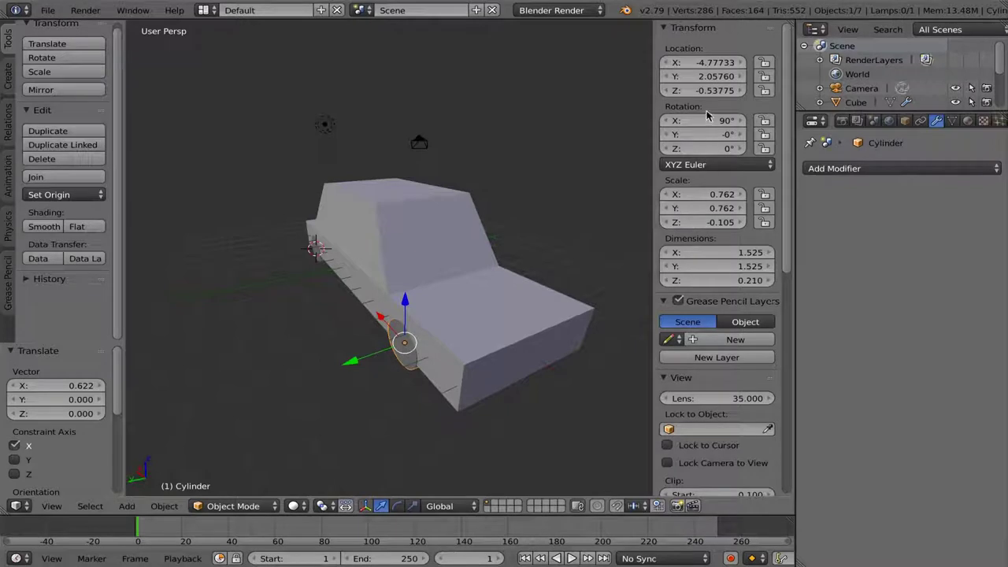
click(695, 92)
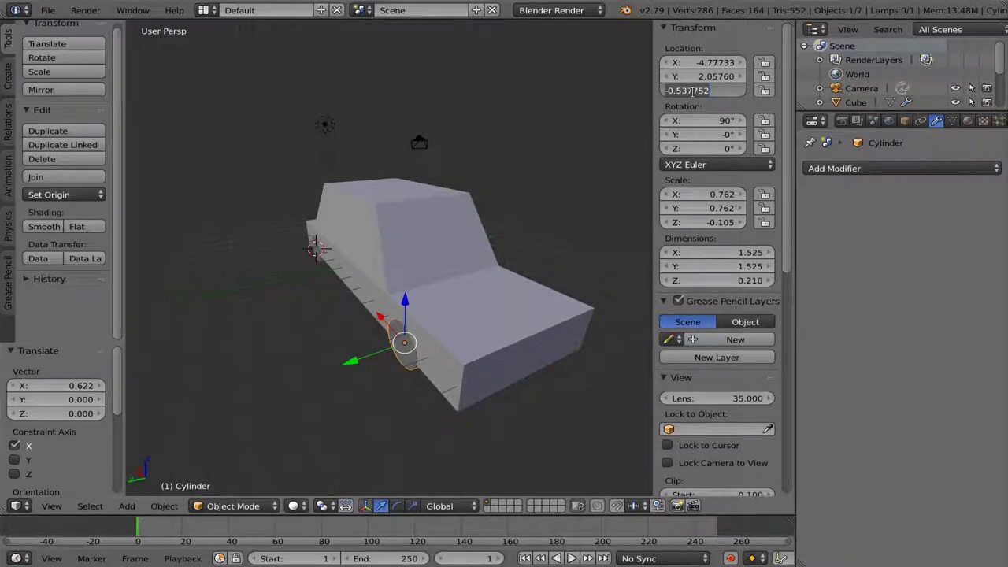
key(Return)
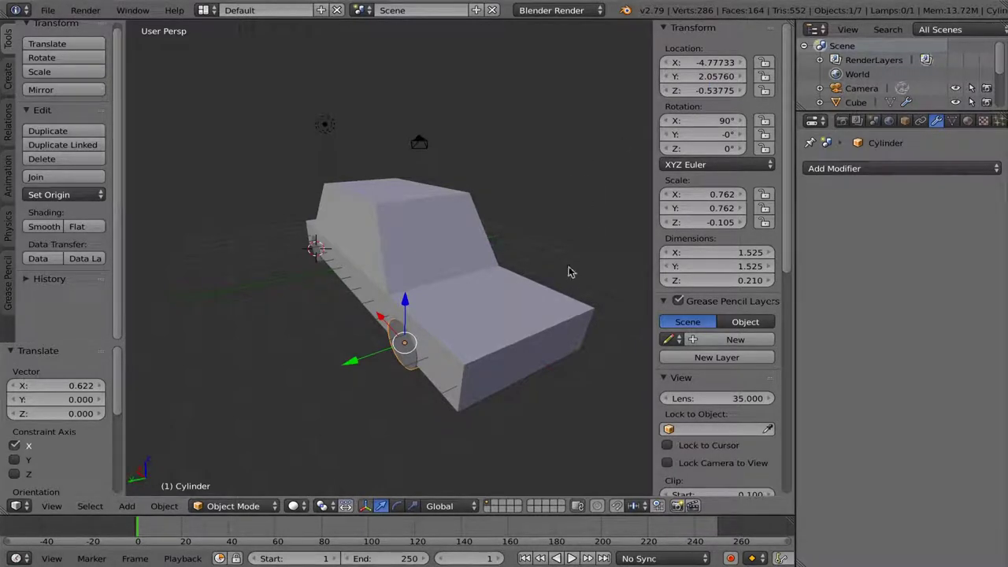
mouse_move(580, 259)
middle_down()
mouse_move(504, 258)
mouse_move(472, 276)
middle_up()
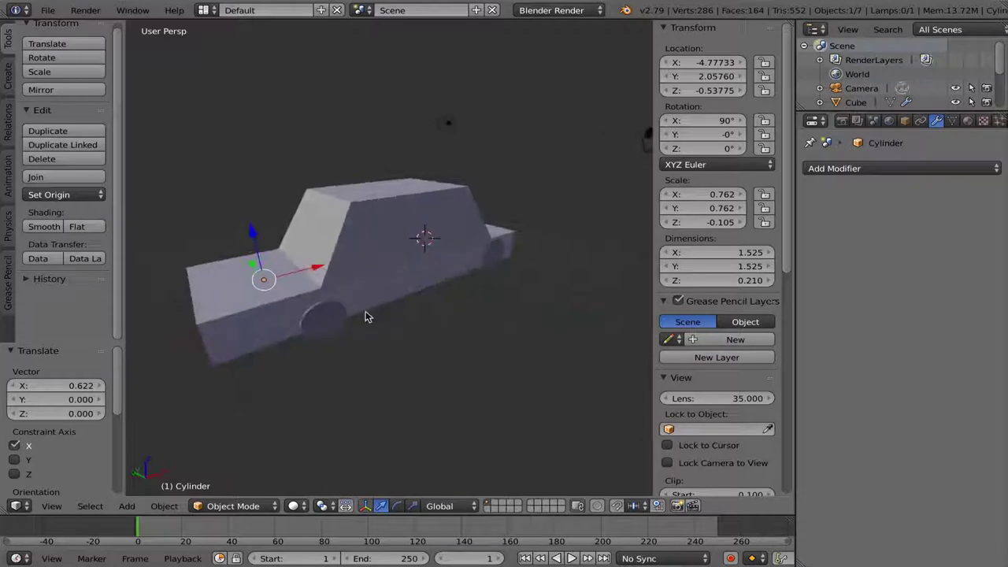
right_click(318, 321)
click(695, 91)
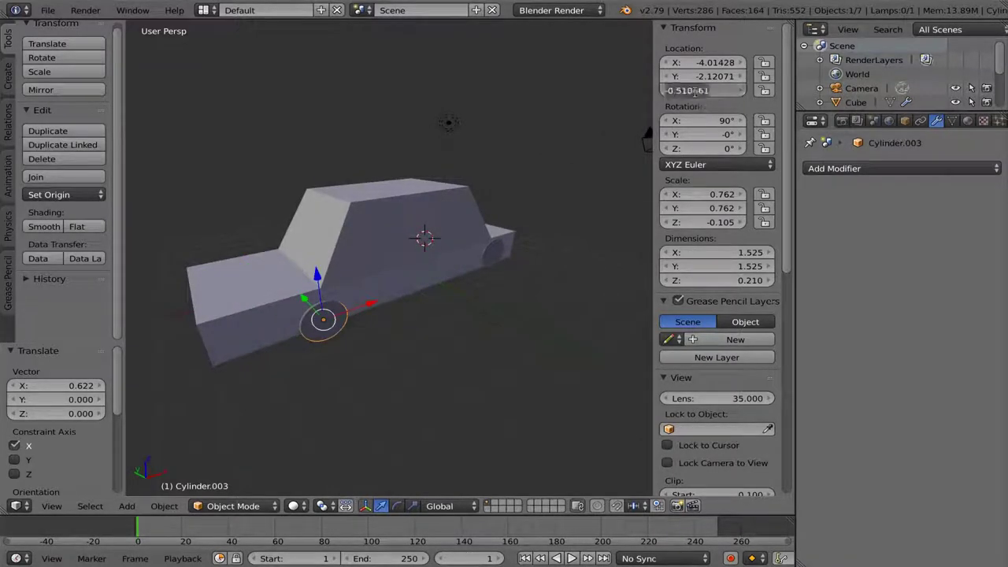
key(BackSpace)
key(BackSpace)
text(37152)
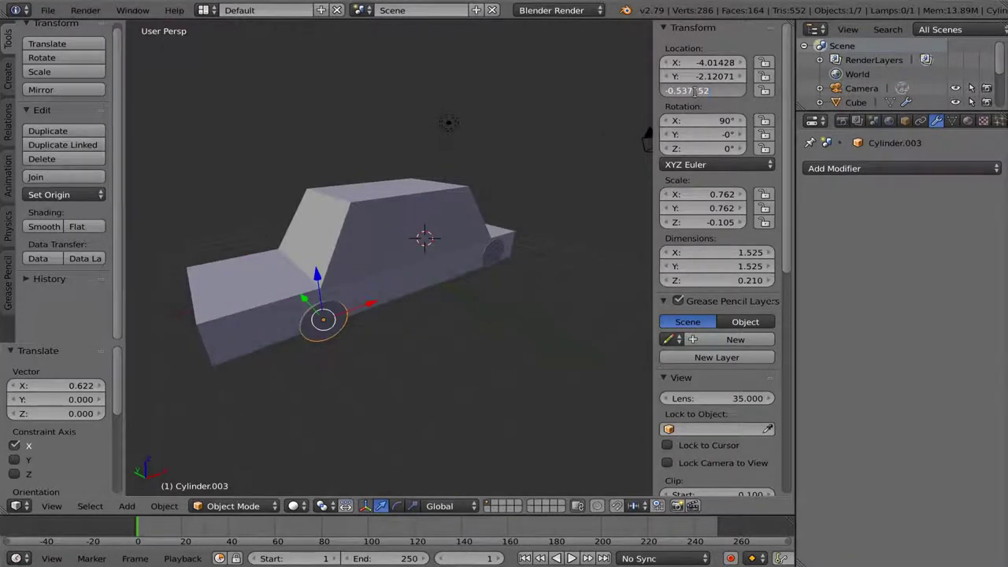
key(Return)
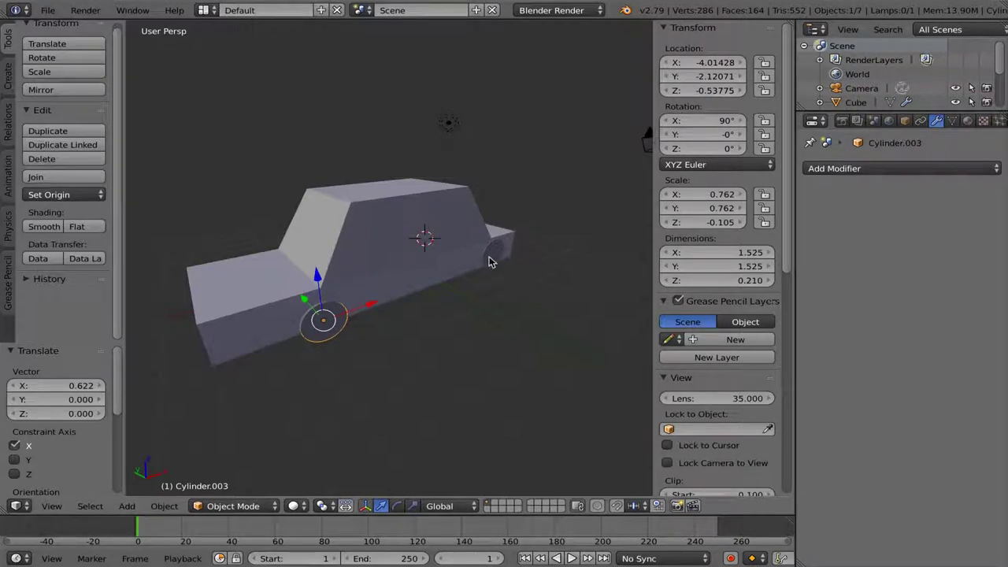
Step: Set Cylinder.002's Location Z to -0.53775 as well
right_click(489, 262)
click(685, 91)
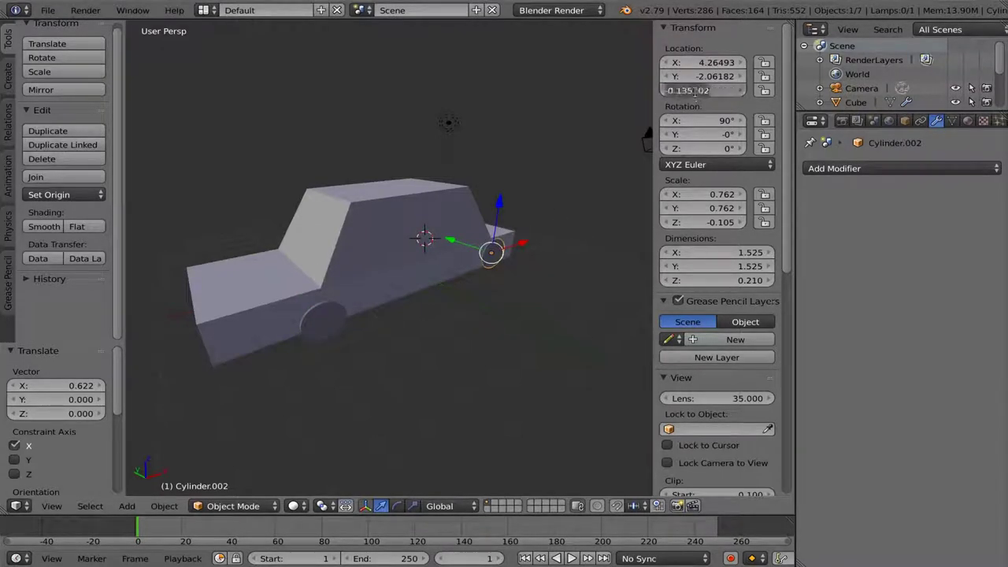
click(685, 91)
key(ctrl+a)
text(-0.53775)
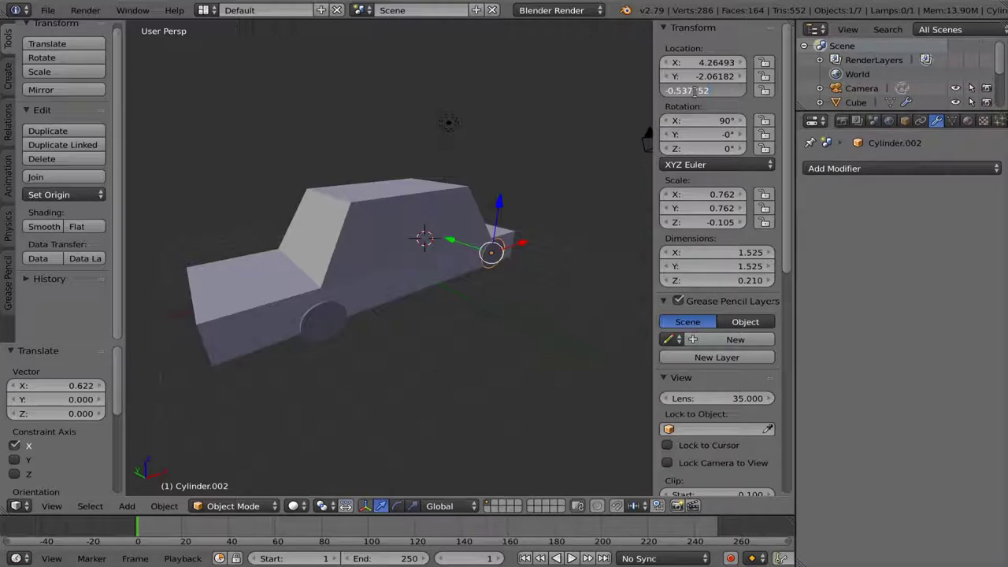
key(Return)
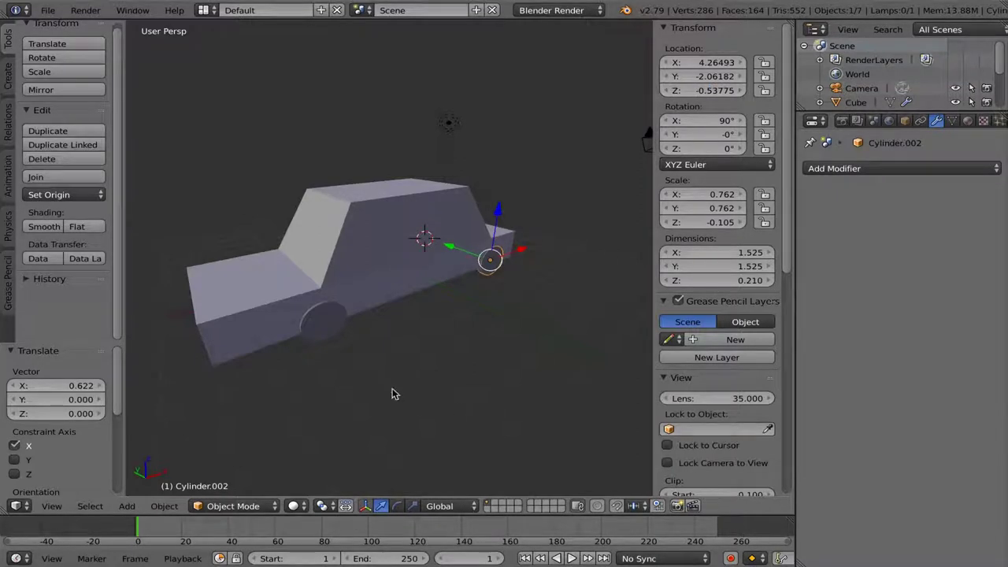
Step: Copy the first wheel's X and set Cylinder.003's Location X to -4.77733
middle_drag(396, 394, 465, 388)
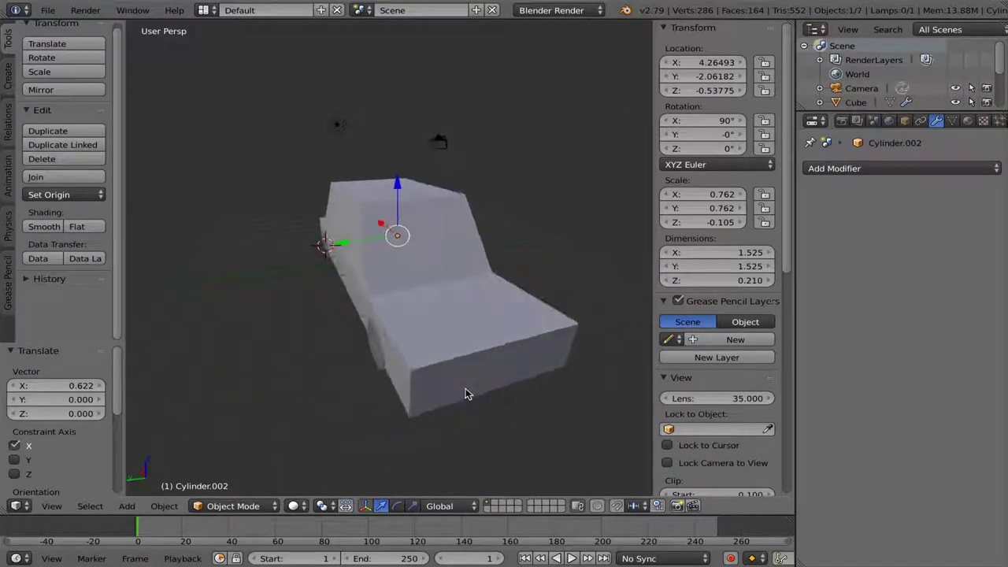
right_click(378, 356)
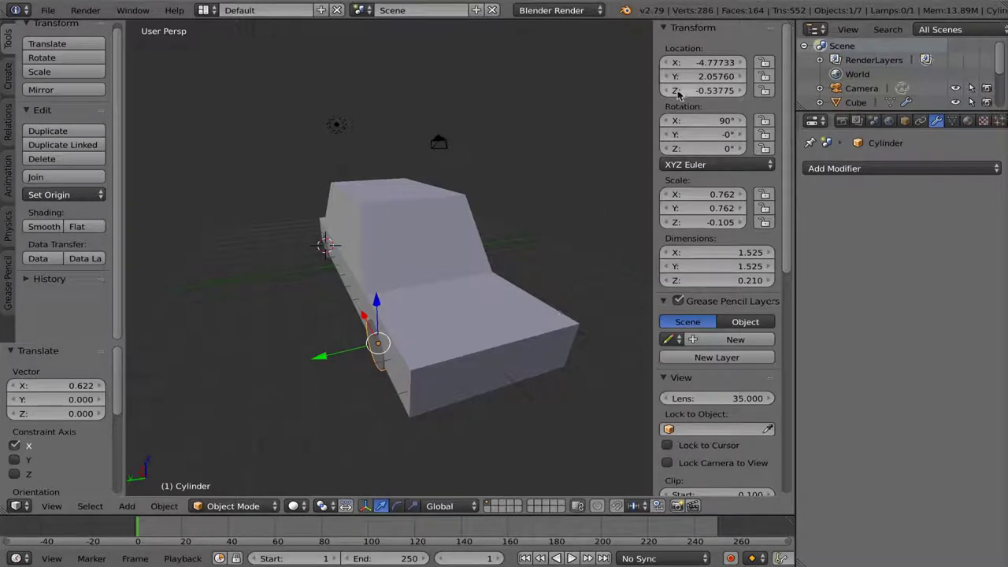
double_click(691, 63)
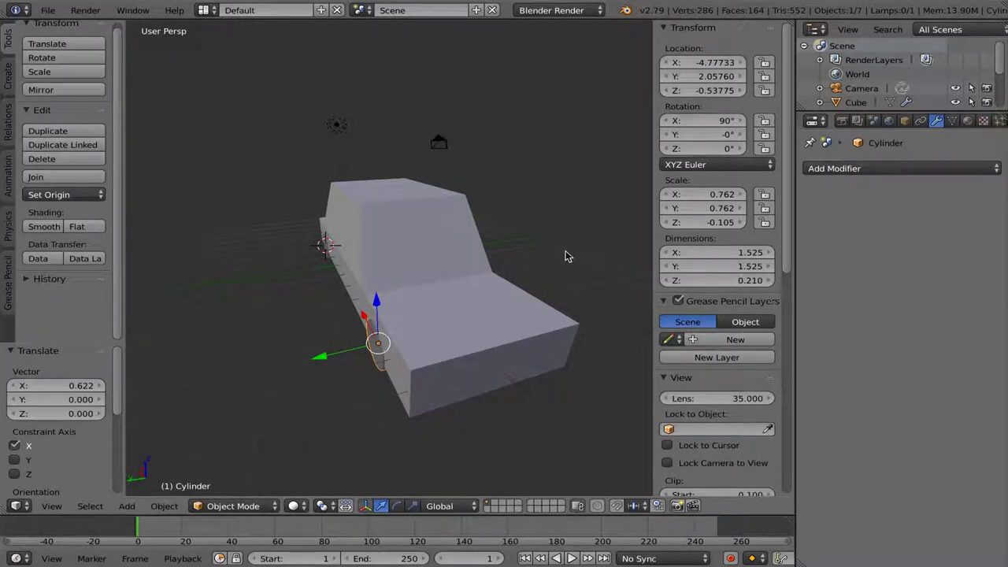
middle_drag(567, 254, 510, 259)
right_click(363, 334)
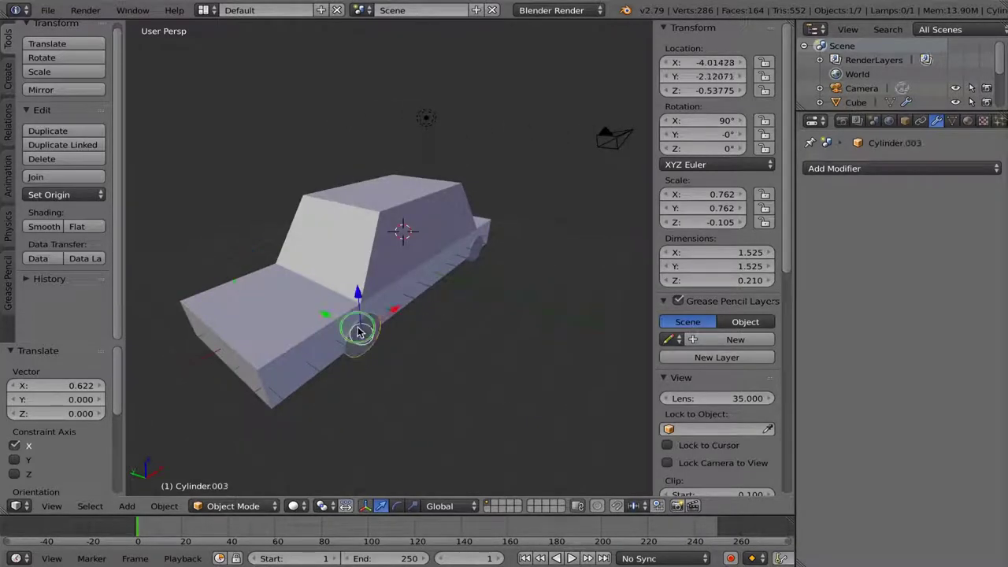
click(684, 65)
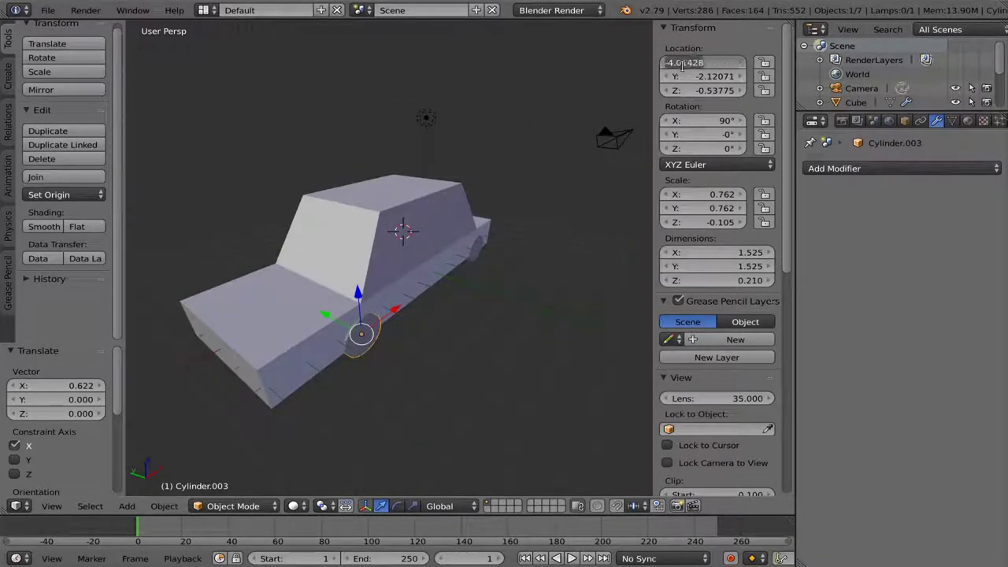
text(-4.77733)
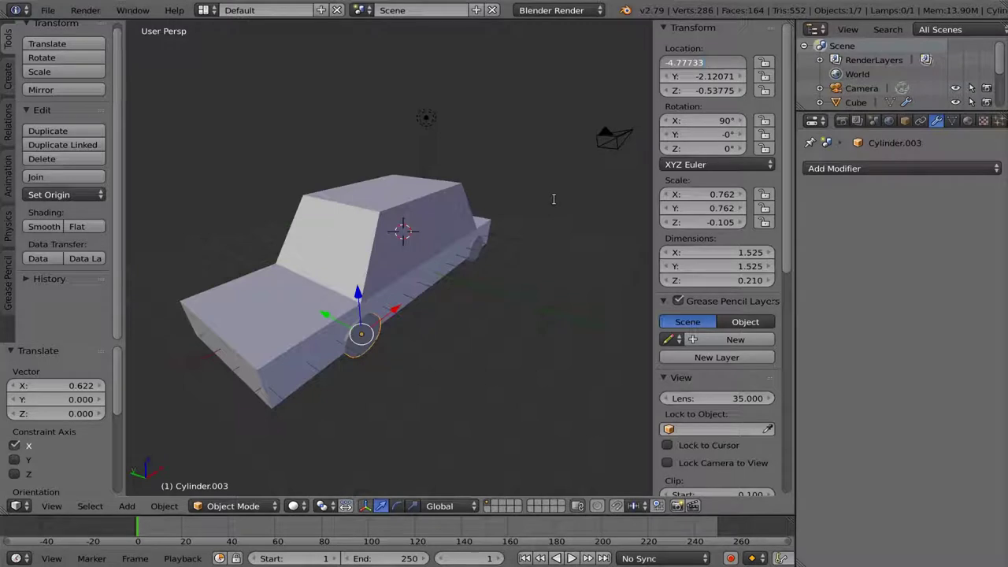
key(Return)
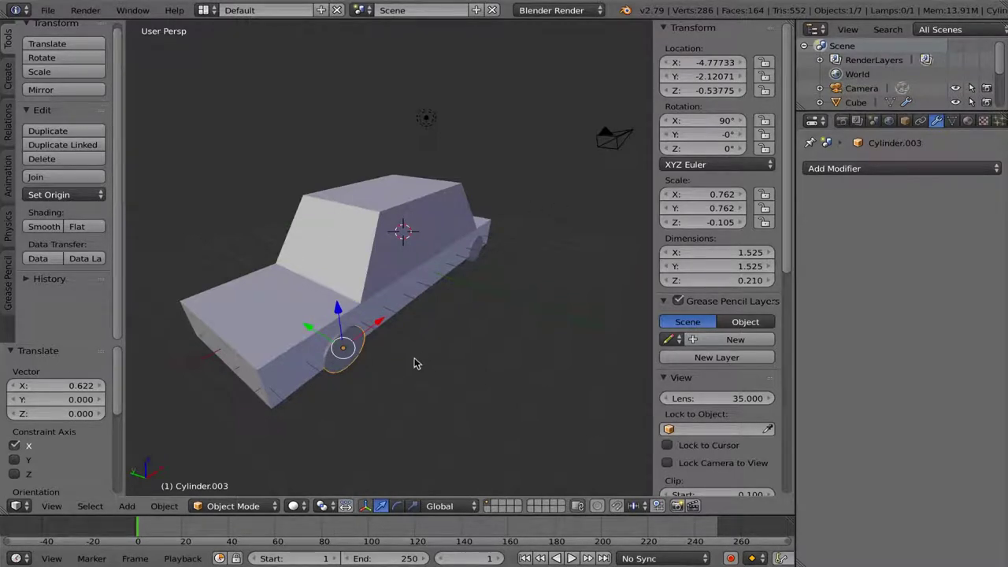
click(447, 345)
Step: Slide Cylinder.003 0.087 along Y to Y -2.03374, flush with the body
mouse_move(423, 337)
middle_down()
mouse_move(460, 347)
mouse_move(447, 337)
middle_up()
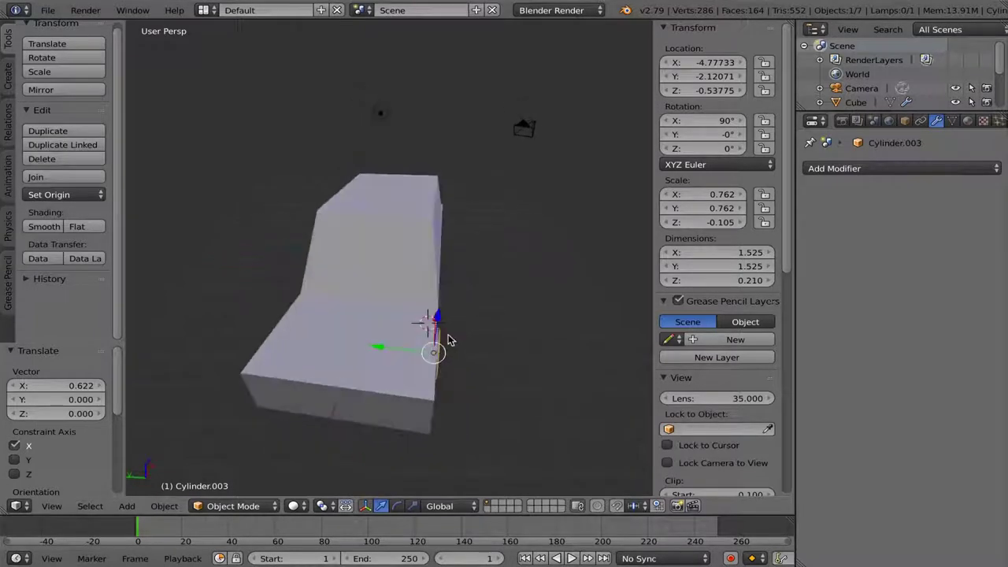
click(376, 340)
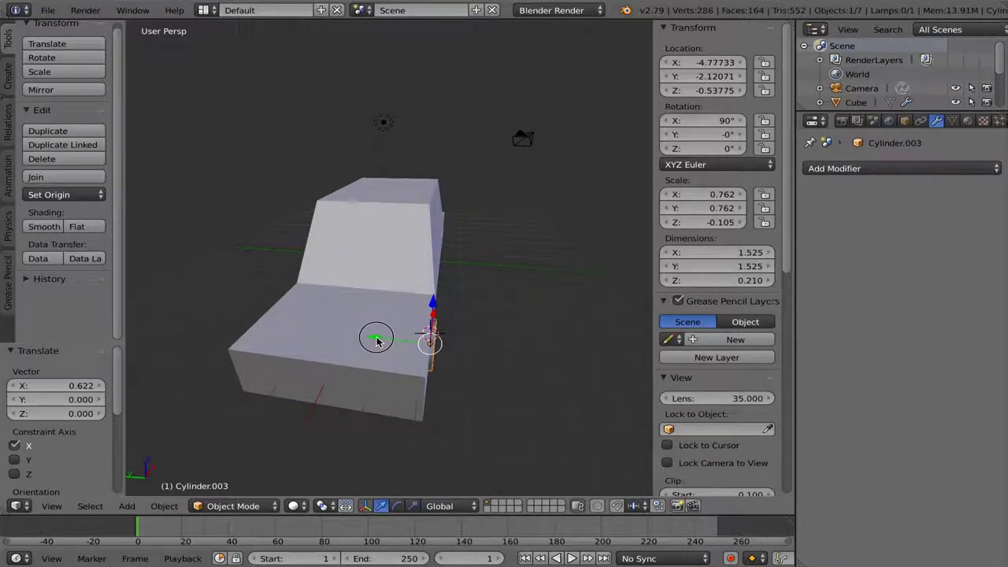
drag(376, 340, 374, 340)
Step: Select Cylinder.001 and read its Location X value of 4.14881
middle_drag(455, 361, 617, 356)
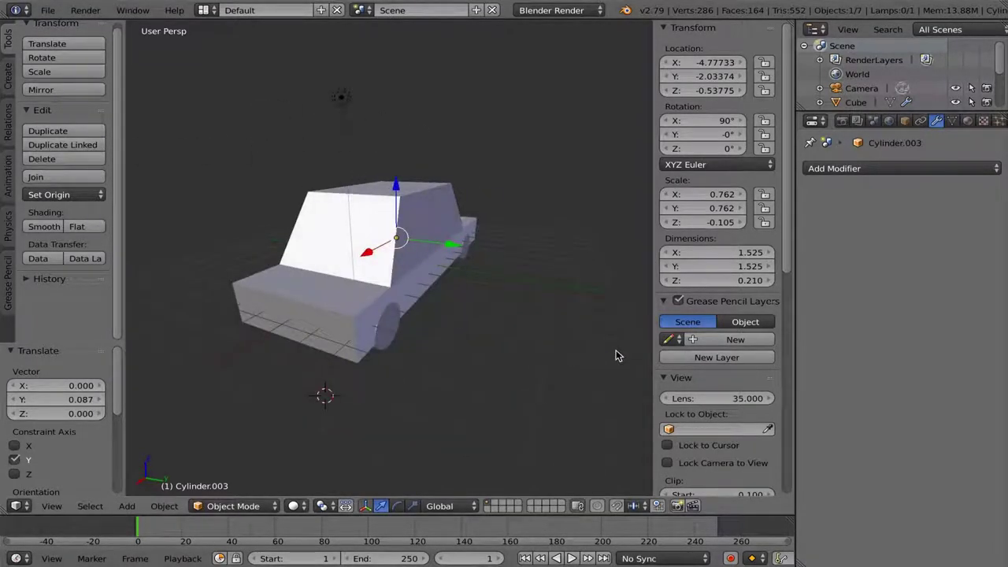
right_click(370, 334)
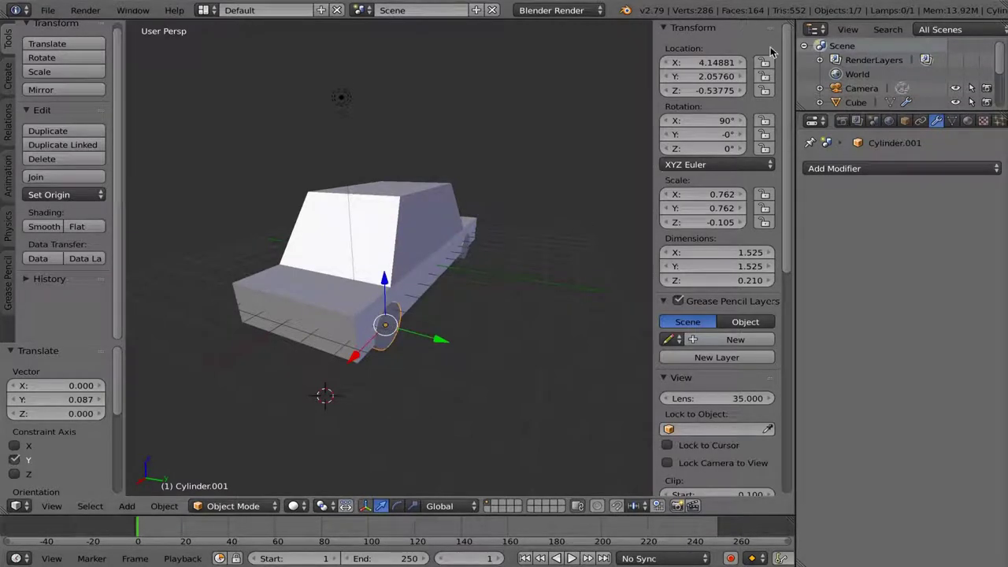
click(709, 62)
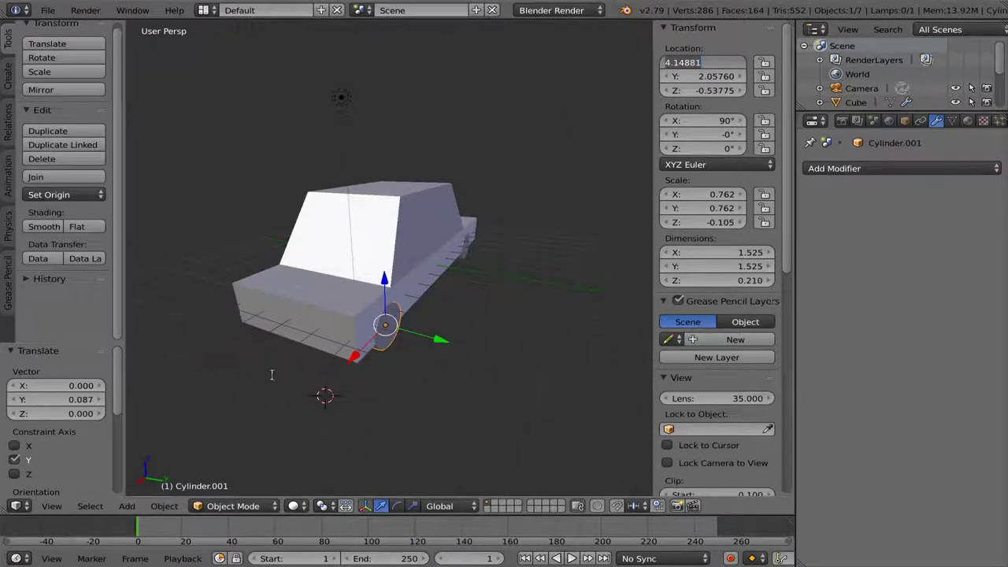
key(Return)
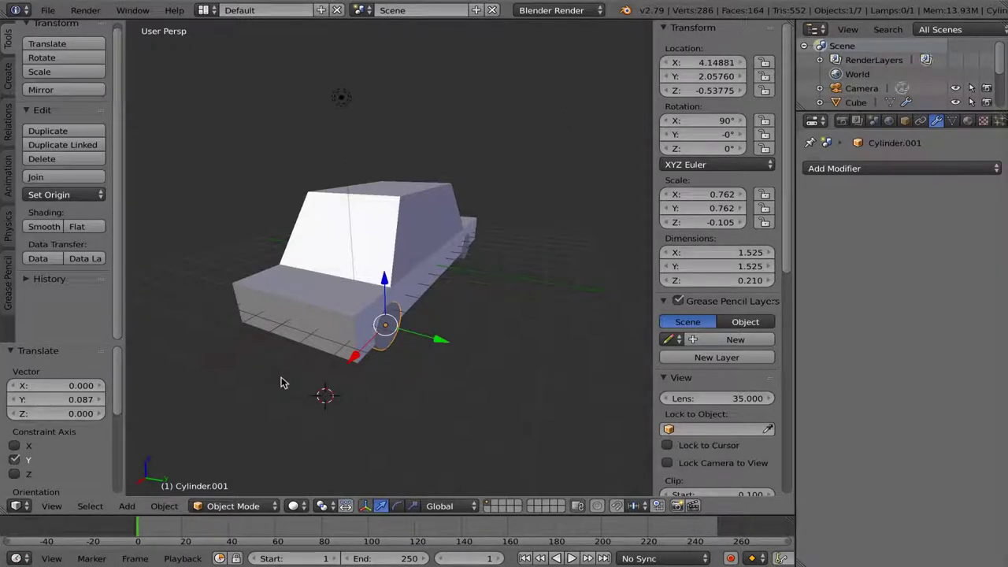
middle_drag(281, 383, 353, 378)
Step: Set Cylinder.002's Location X to 4.14881 to match Cylinder.001, then open the File menu
key(shift+d)
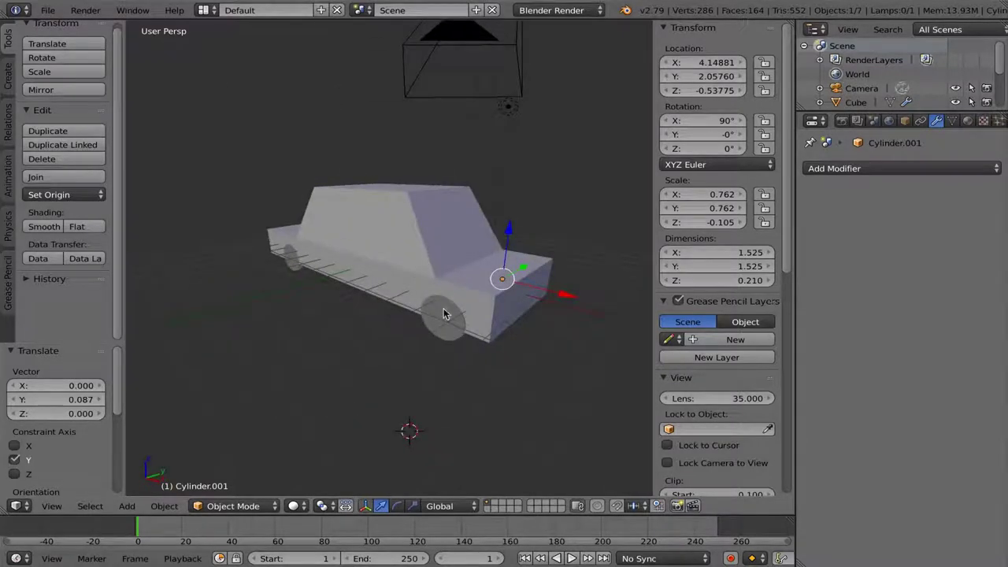
click(370, 304)
click(682, 65)
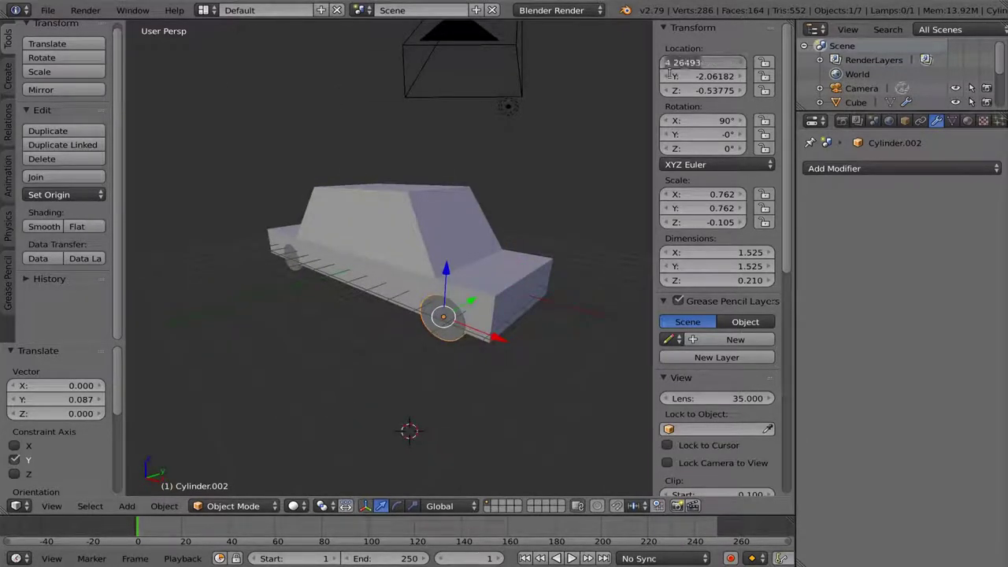
text(4.14881)
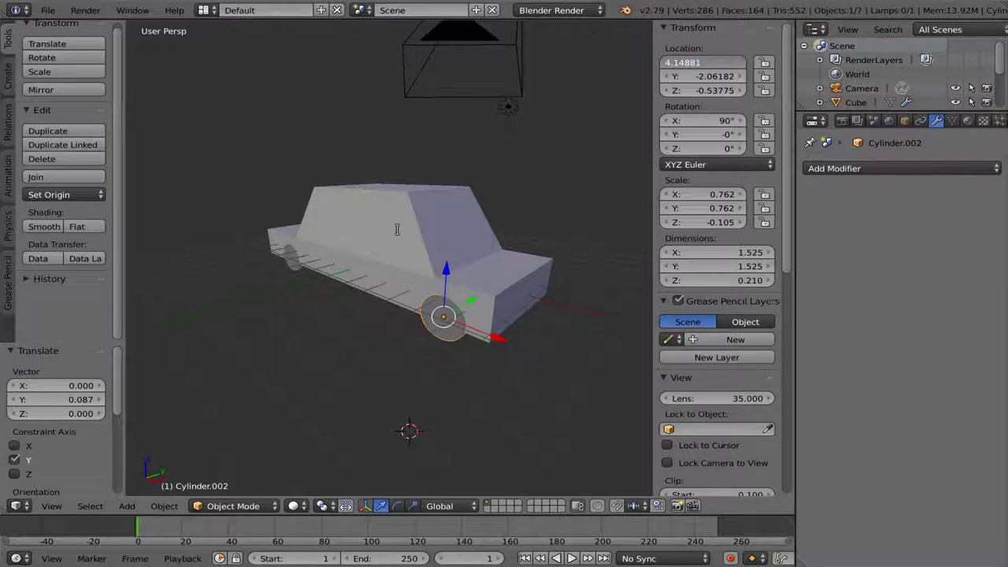
key(Return)
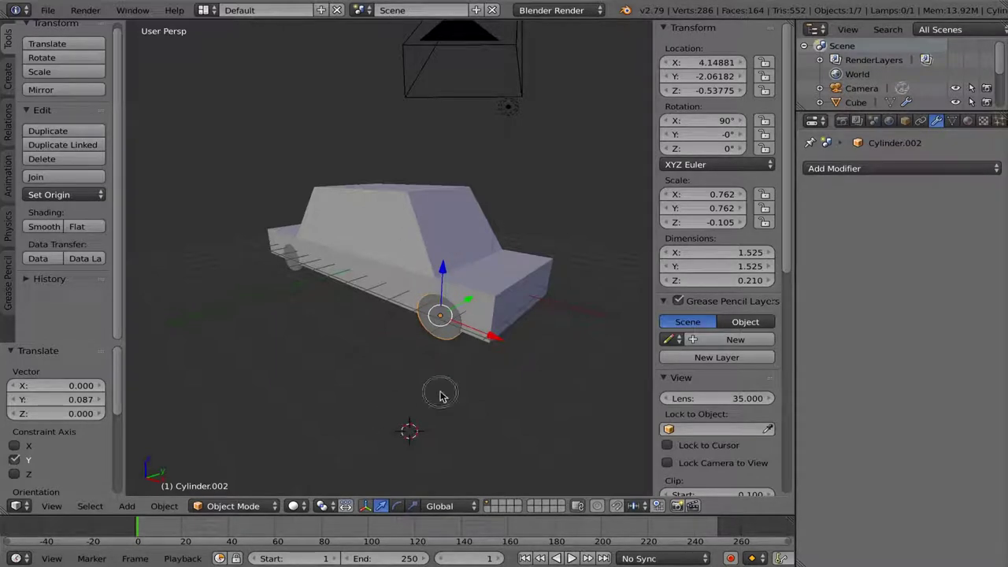
mouse_move(441, 394)
middle_down()
mouse_move(470, 378)
mouse_move(450, 372)
mouse_move(461, 372)
middle_up()
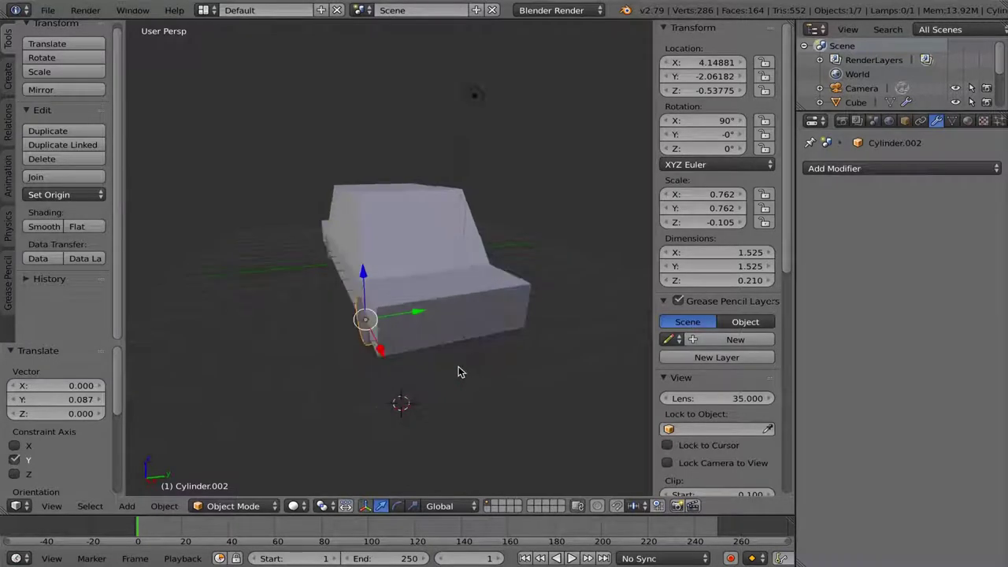
click(47, 10)
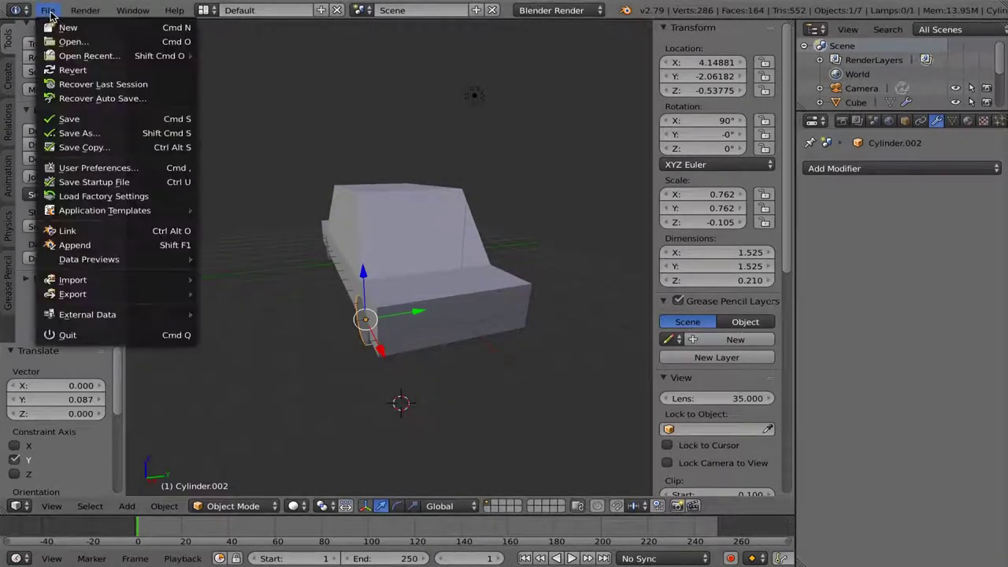